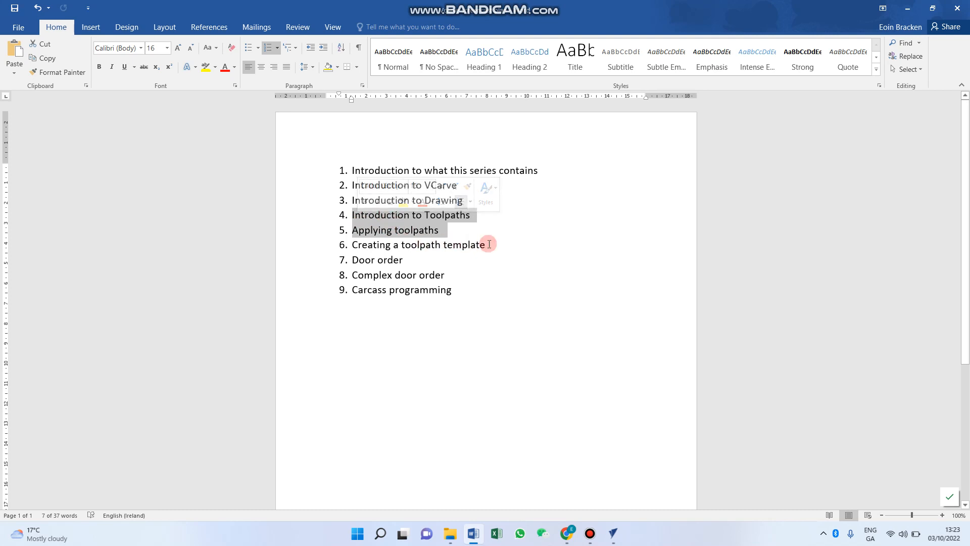
- Highlight the list entry "Creating a toolpath template", minimise the document, and switch to VCarve Pro, dismissing the battery notice
left_click_drag(489, 245, 349, 245)
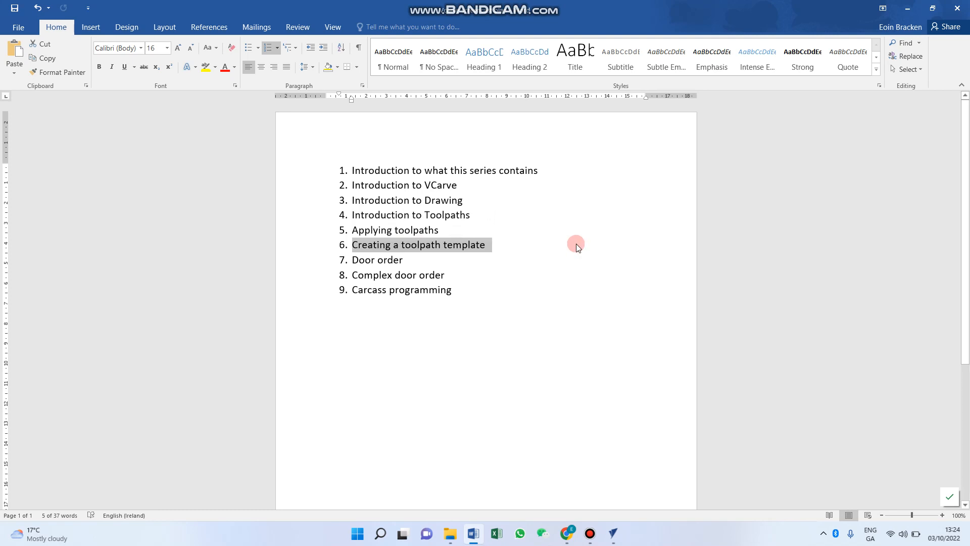
left_click(906, 10)
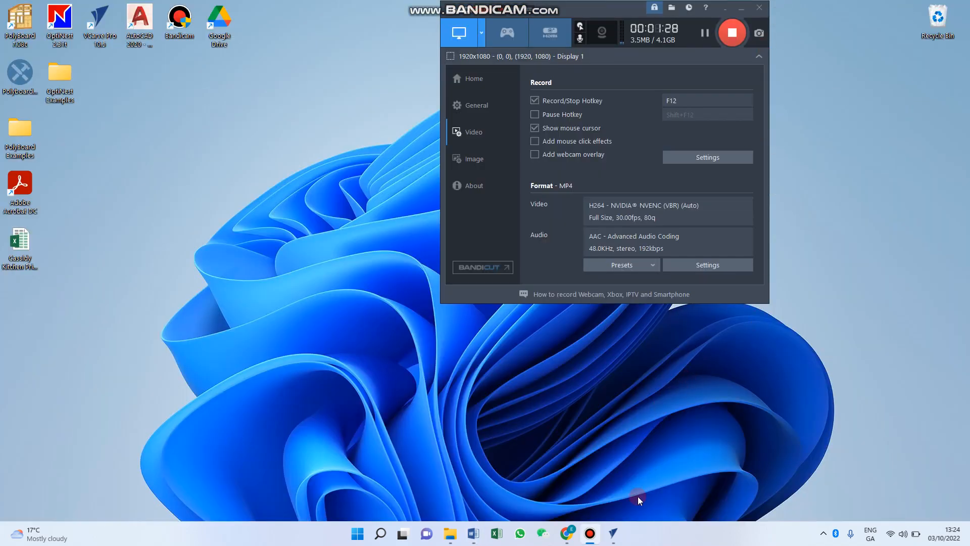
left_click(613, 533)
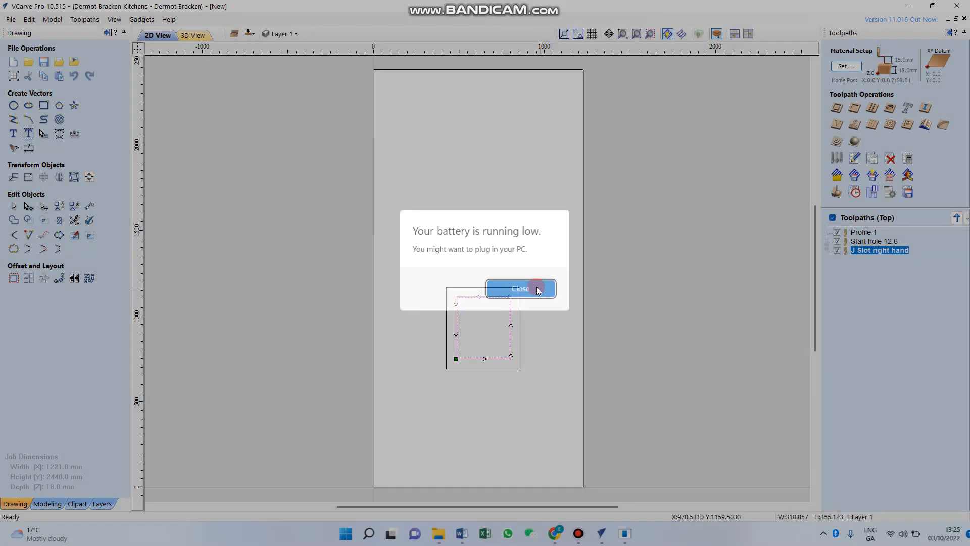
left_click(534, 287)
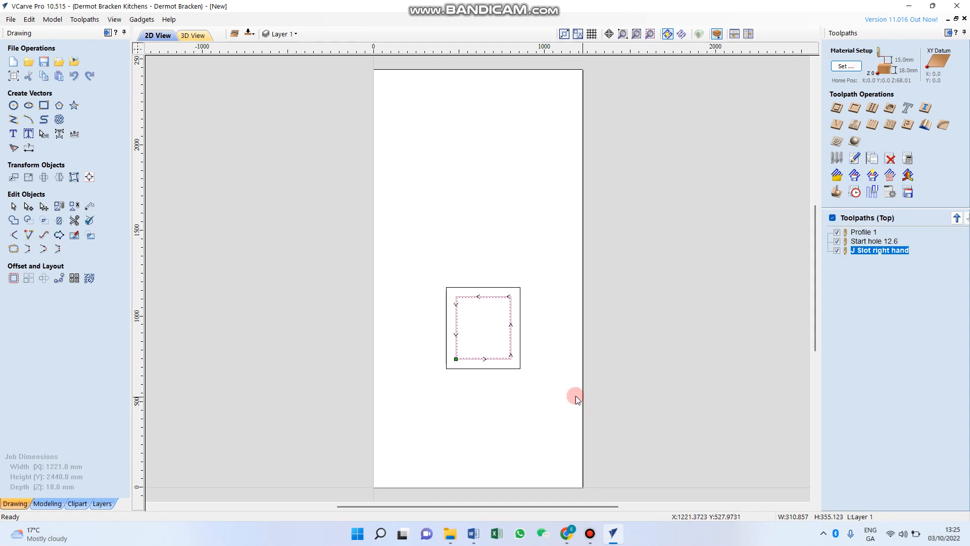
- Delete all existing toolpaths from the toolpath list
right_click(860, 241)
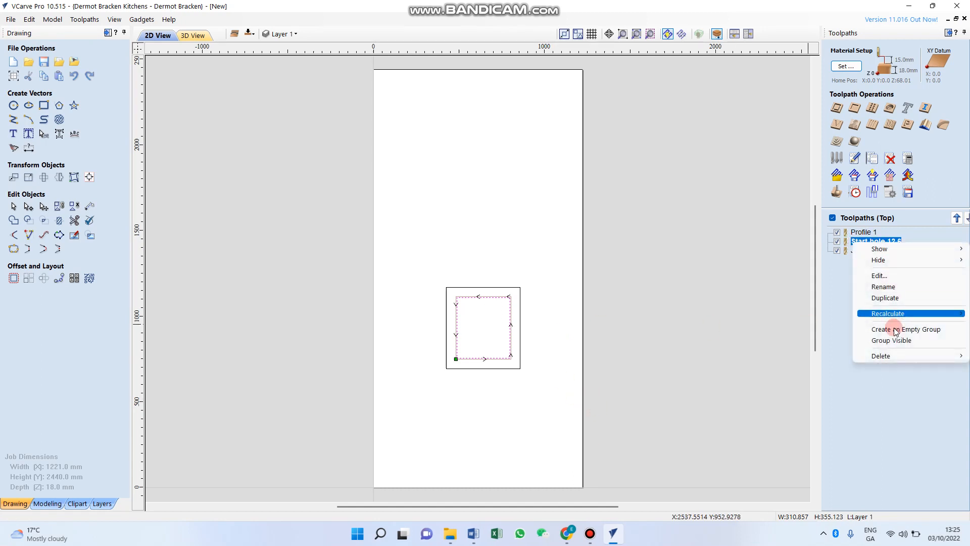
mouse_move(890, 357)
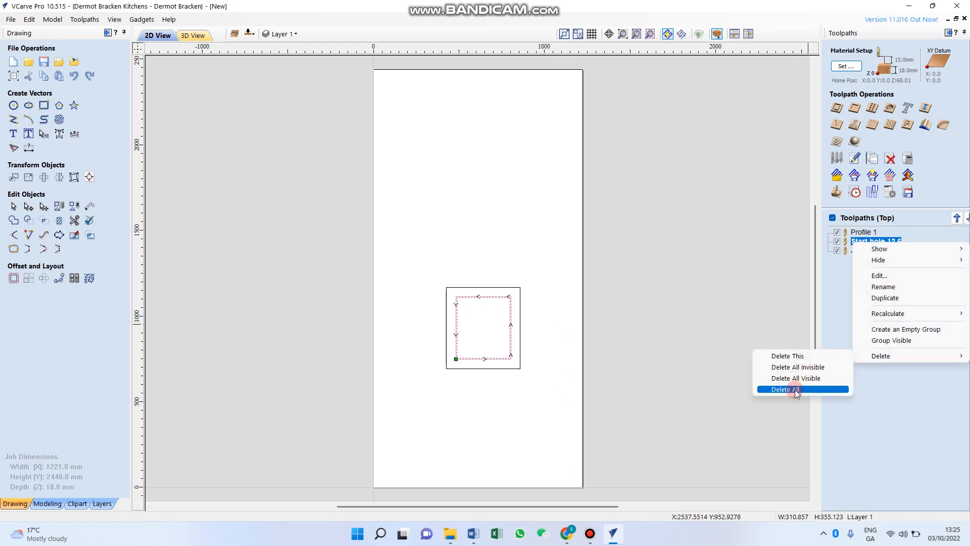
left_click(796, 389)
left_click(571, 372)
- Move both nested rectangles together to near the sheet's lower-left corner, centred at about X 289, Y 295 mm
left_click_drag(544, 374, 487, 314)
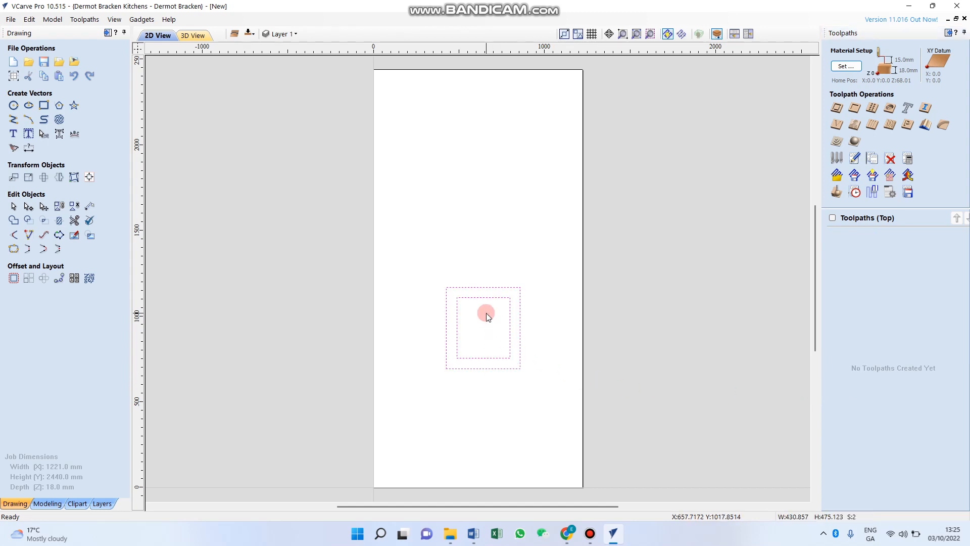
key("m")
left_click_drag(474, 341, 418, 443)
left_click(498, 425)
middle_click_drag(498, 424, 524, 323)
scroll(449, 347, "up", 5)
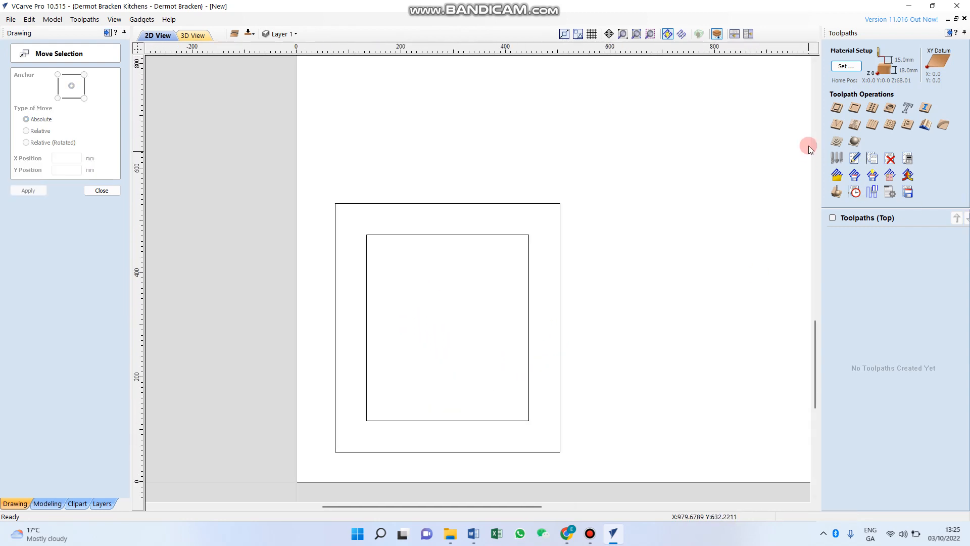
- Start a pocket toolpath and select the inner rectangle
left_click(854, 108)
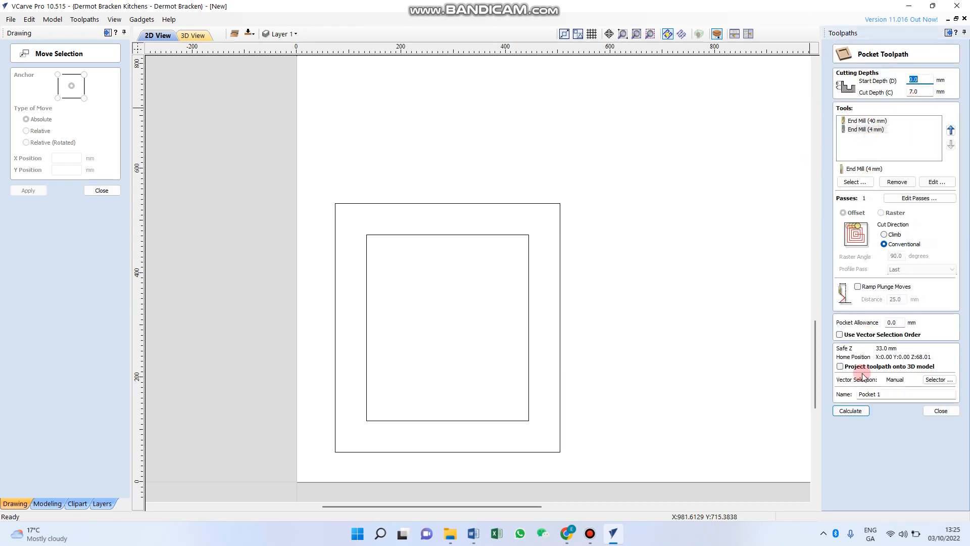
left_click(521, 236)
left_click(595, 238)
left_click(521, 235)
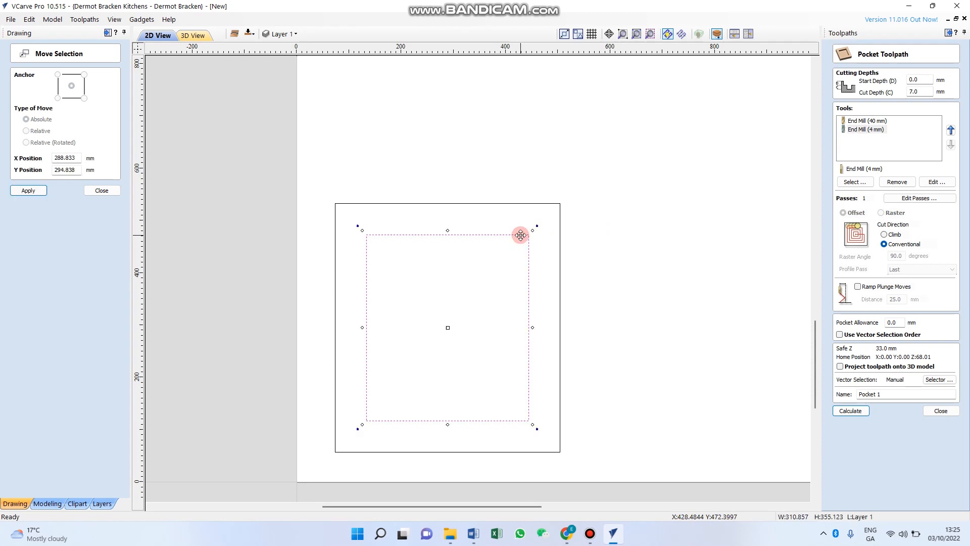
- Move the selected inner rectangle to a new layer named 7mm Shaker with a red drawing color
right_click(517, 247)
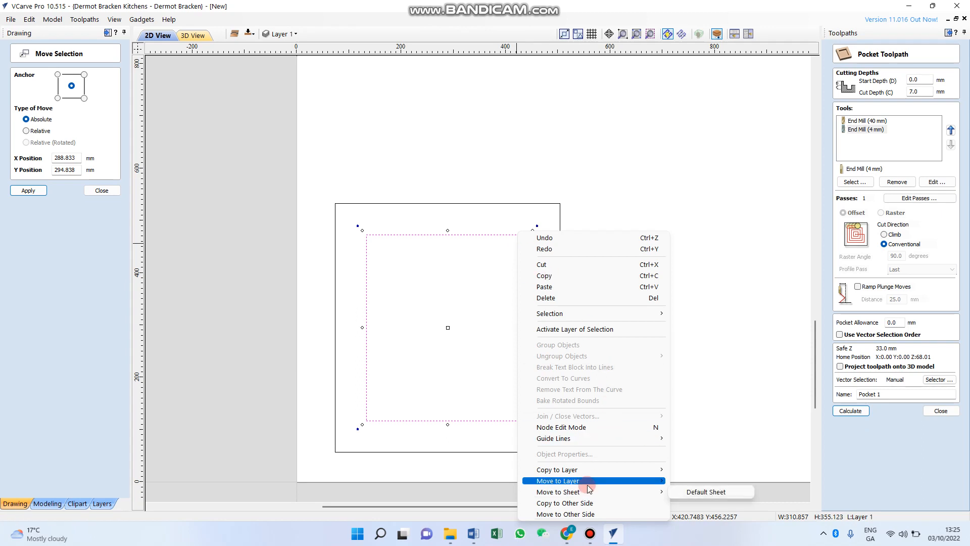
mouse_move(586, 483)
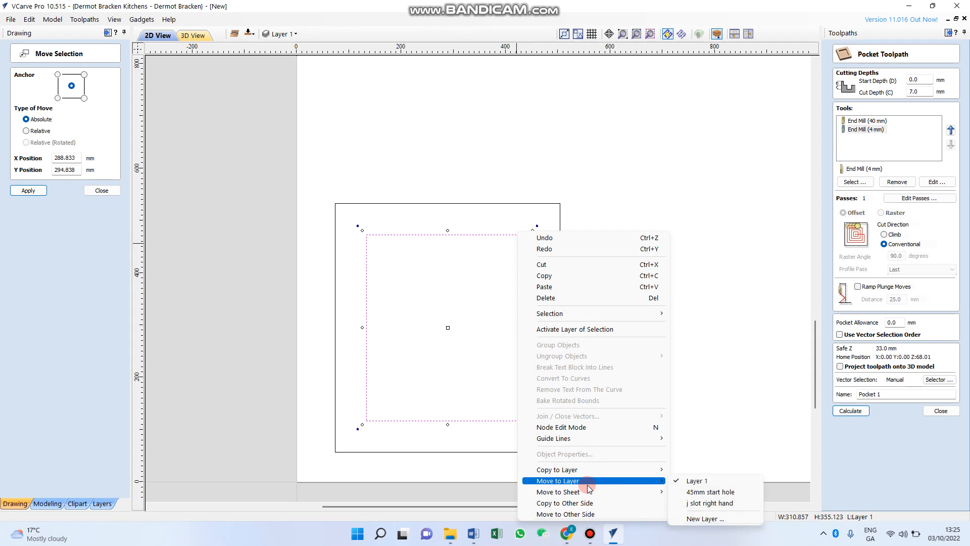
left_click(703, 519)
type("7MM")
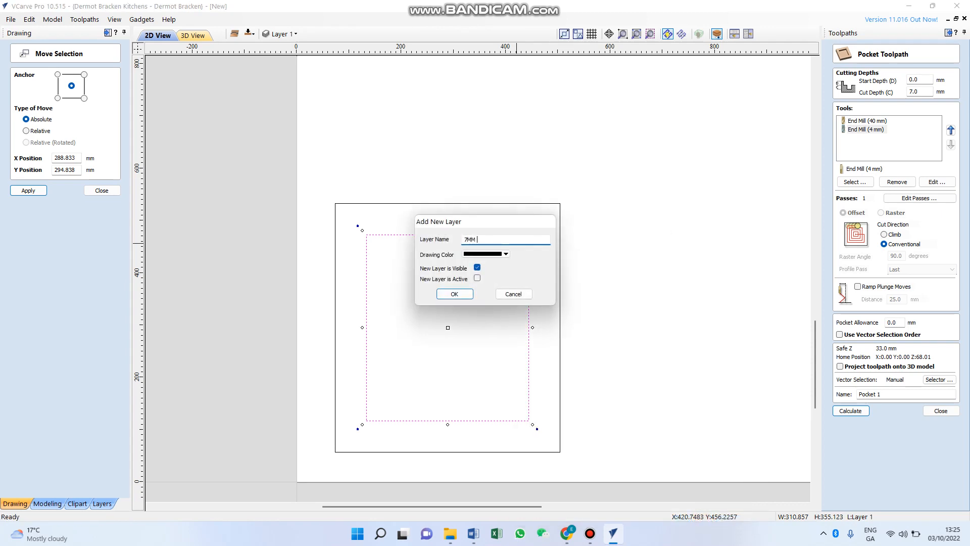
key("BackSpace")
key("BackSpace")
type("mm Shake")
left_click(506, 254)
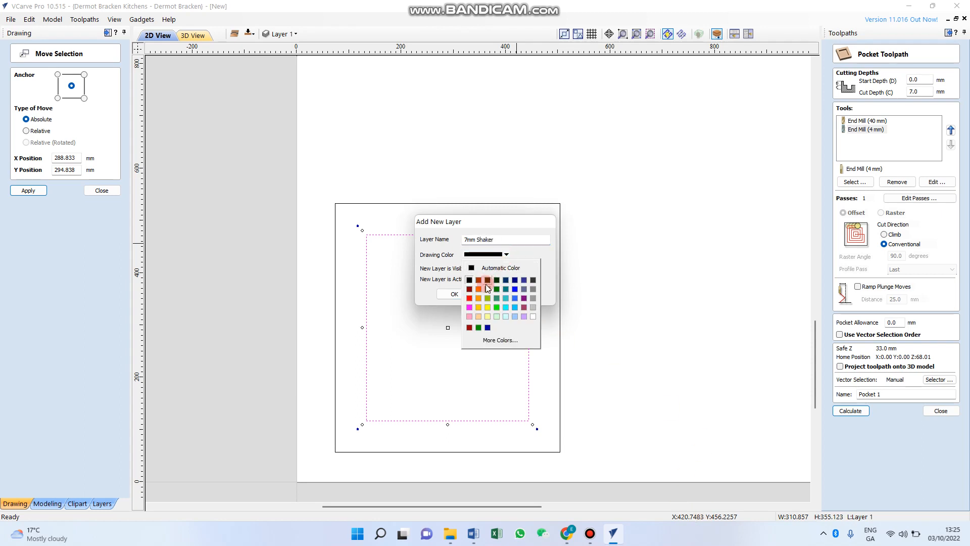
left_click(469, 298)
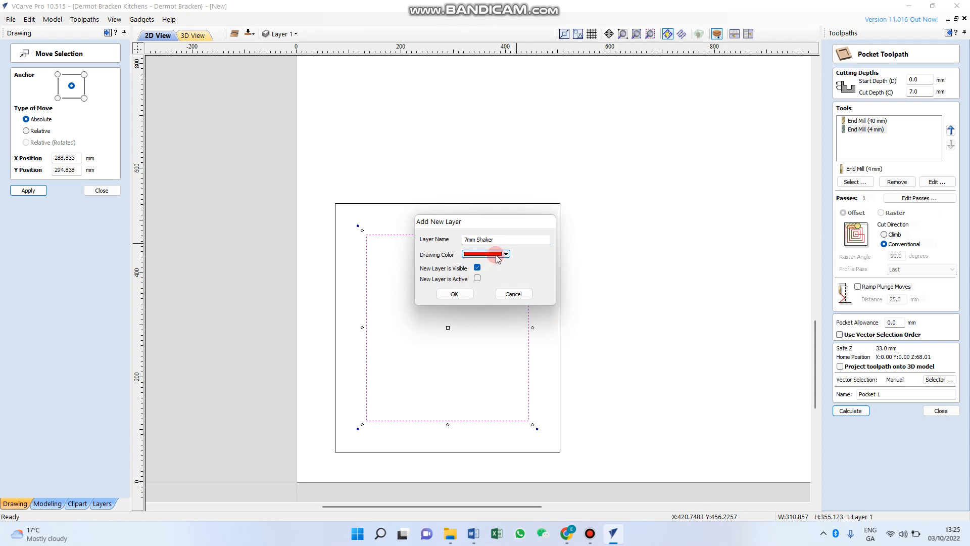
left_click(456, 295)
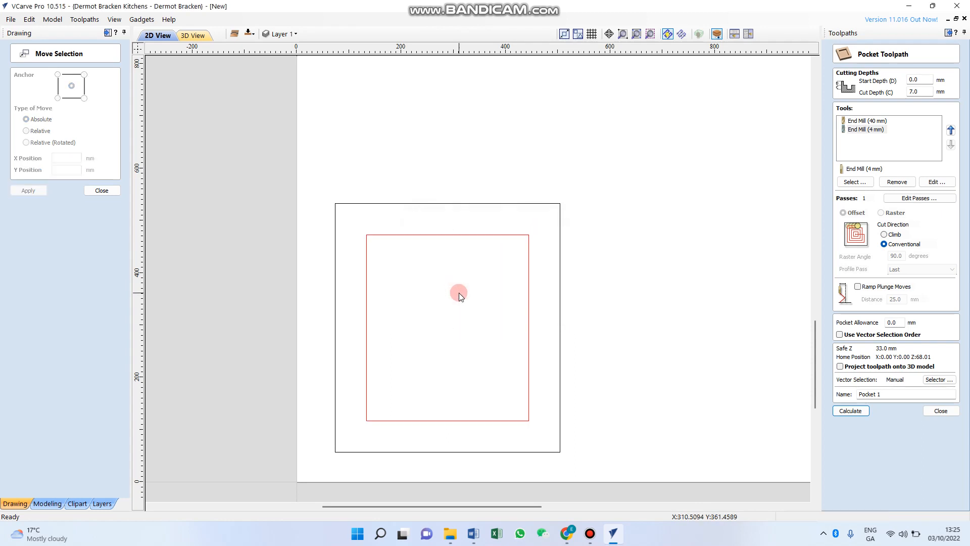
- Select the inner and outer rectangles in turn to check them, and clear the selection
left_click(463, 235)
left_click(462, 212)
left_click(462, 205)
left_click(450, 158)
- Toggle the visibility of Layer 1 off and on to check which vectors it contains
left_click(295, 35)
left_click(292, 34)
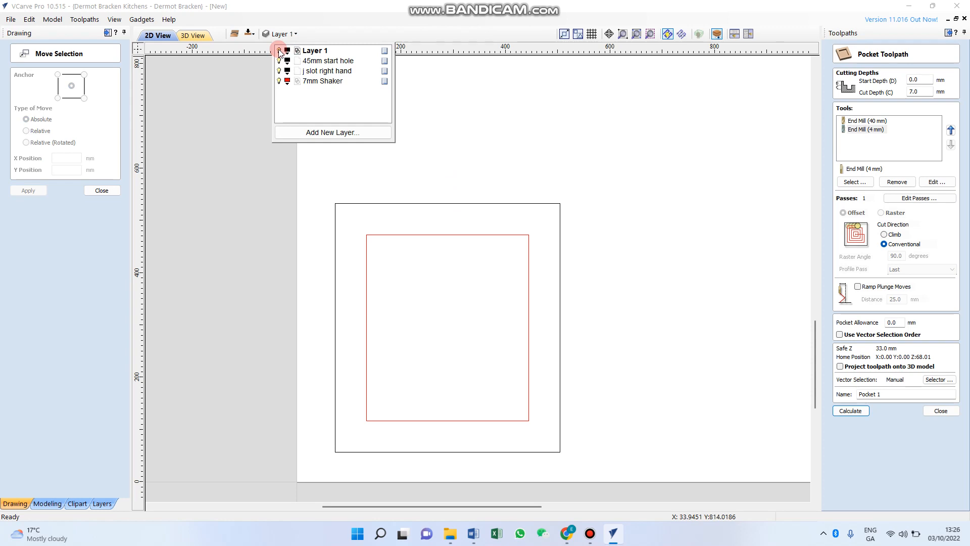
left_click(279, 50)
left_click(279, 50)
left_click(279, 51)
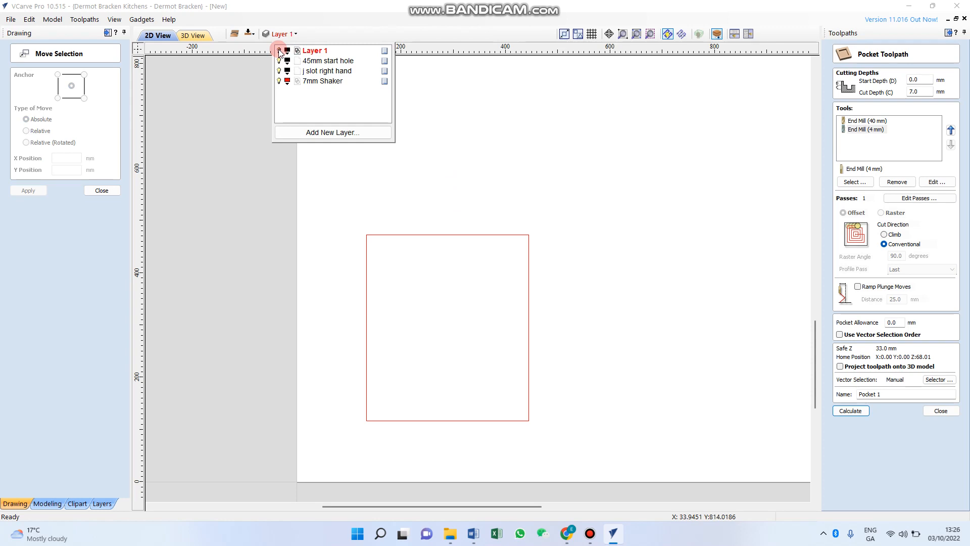
left_click(279, 50)
left_click(279, 50)
left_click(279, 50)
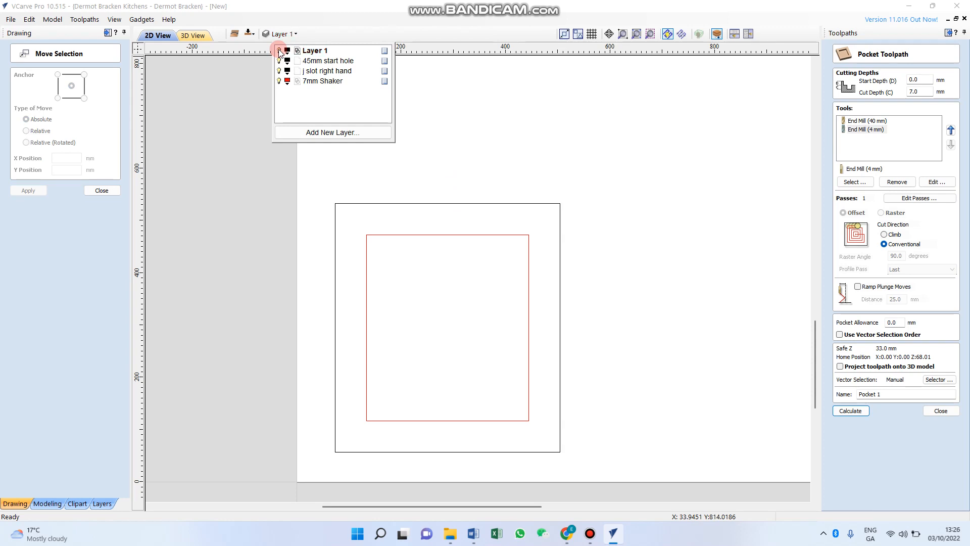
left_click(279, 51)
left_click(279, 51)
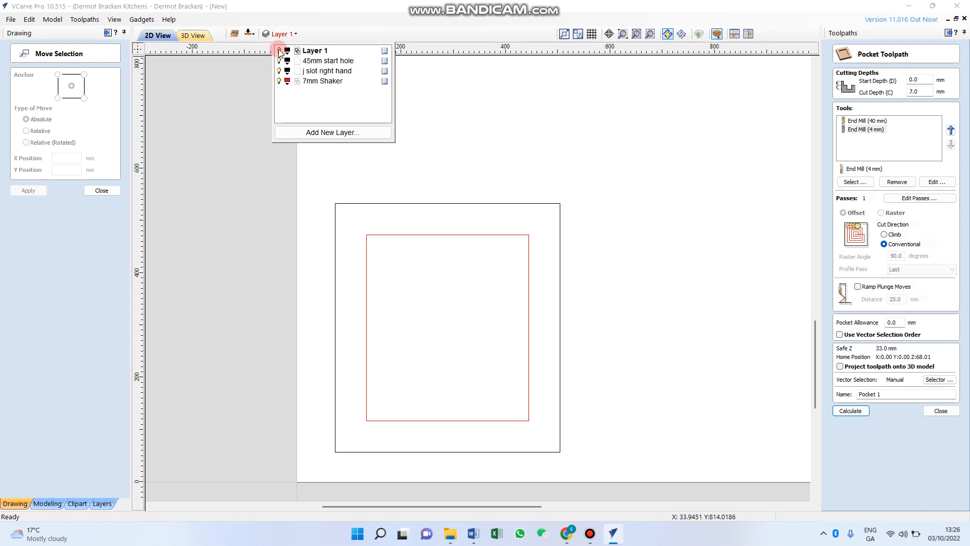
- Toggle the visibility of the 7mm Shaker layer off and on to check which vectors it contains
left_click(279, 81)
left_click(279, 81)
left_click(279, 81)
left_click(280, 81)
left_click(279, 81)
left_click(279, 81)
left_click(279, 81)
left_click(280, 81)
left_click(280, 81)
left_click(280, 81)
- Change the 7mm Shaker layer's color to bright green and clear the selection
left_click(287, 84)
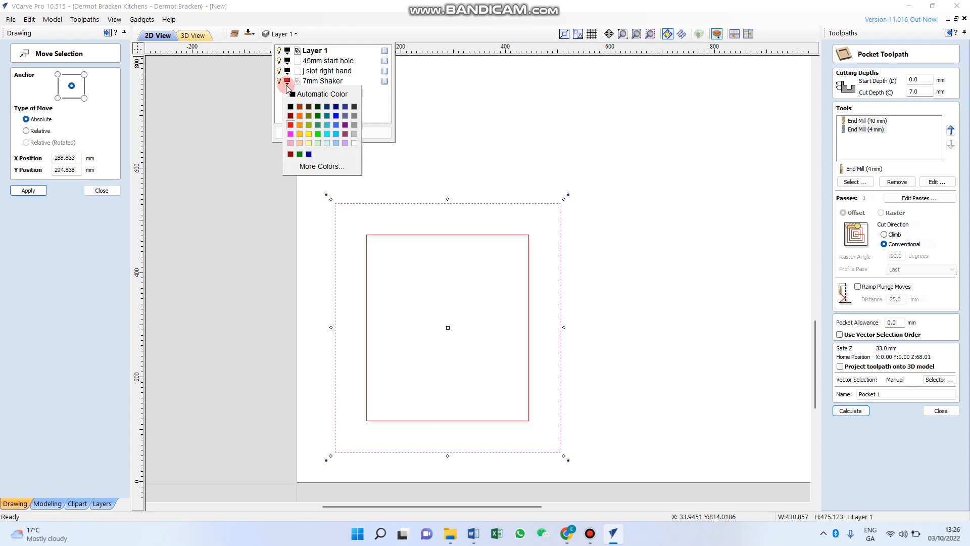
left_click(318, 135)
left_click(447, 171)
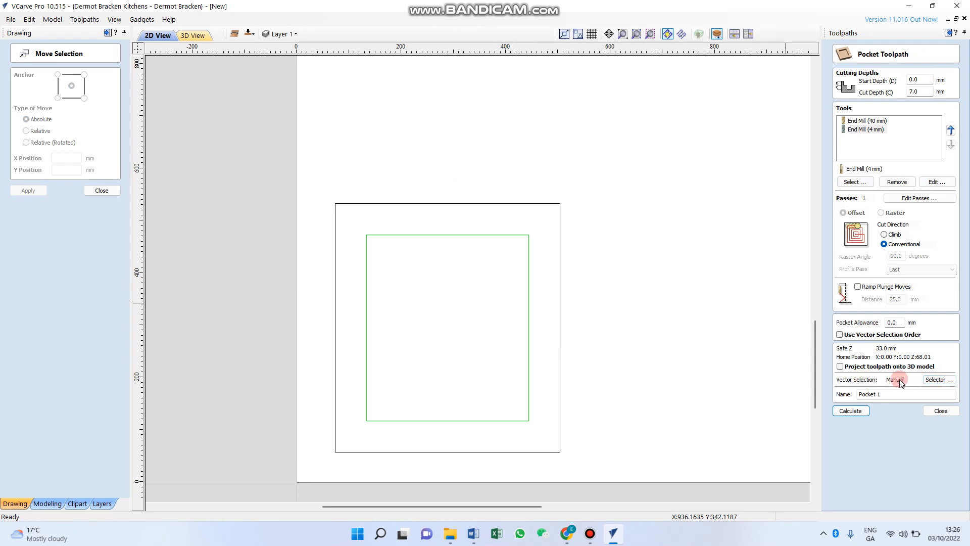
- Select and deselect the inner rectangle to examine manual vector selection for the pocket toolpath
left_click(526, 235)
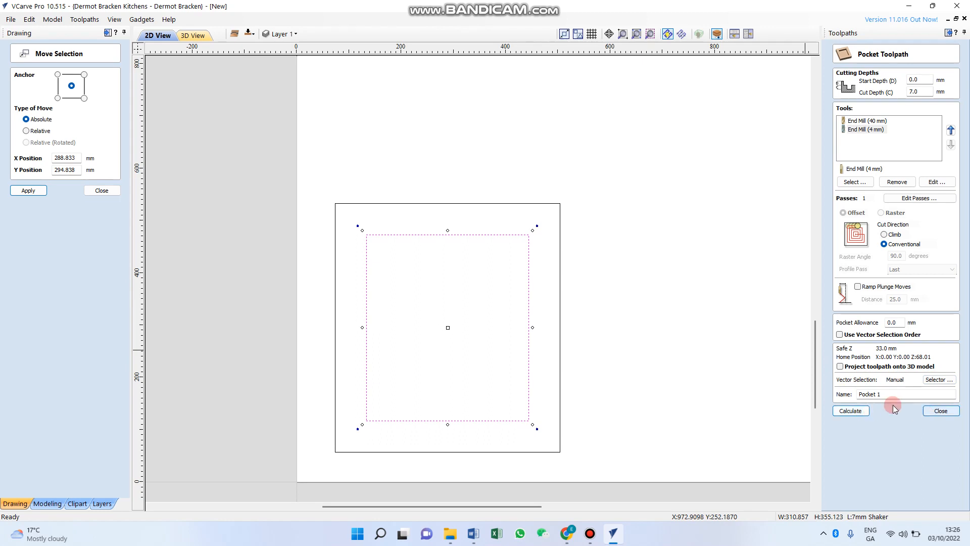
left_click(683, 279)
scroll(685, 277, "down", 2)
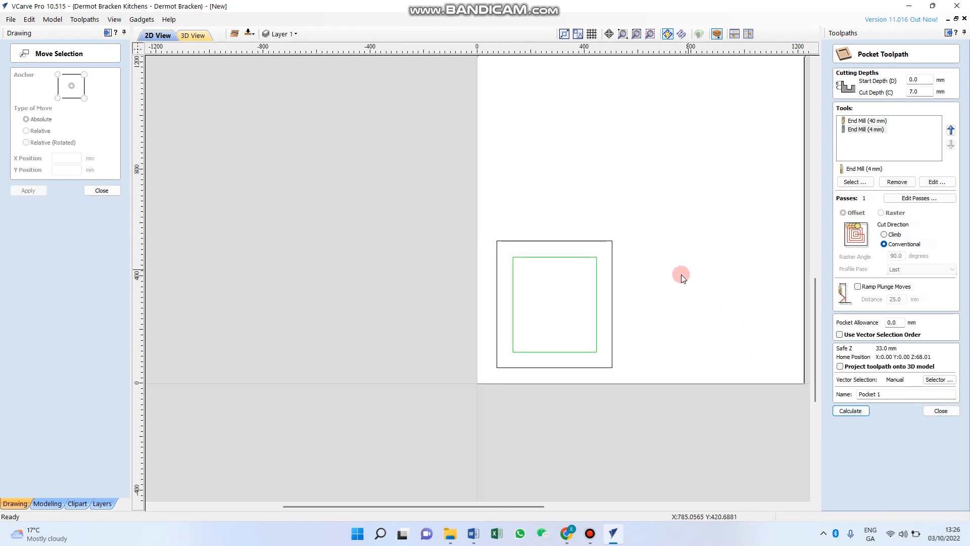
middle_click_drag(681, 274, 635, 281)
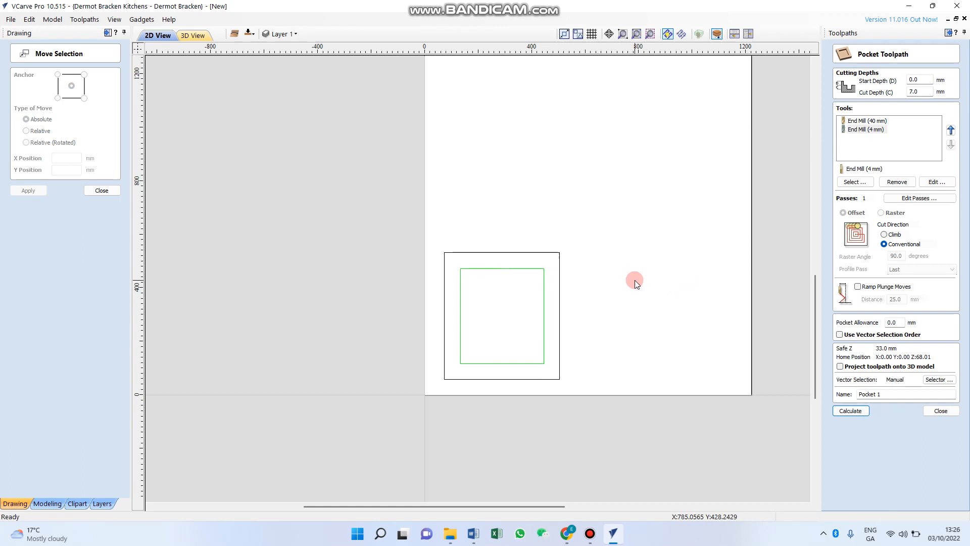
left_click(545, 272)
left_click(596, 275)
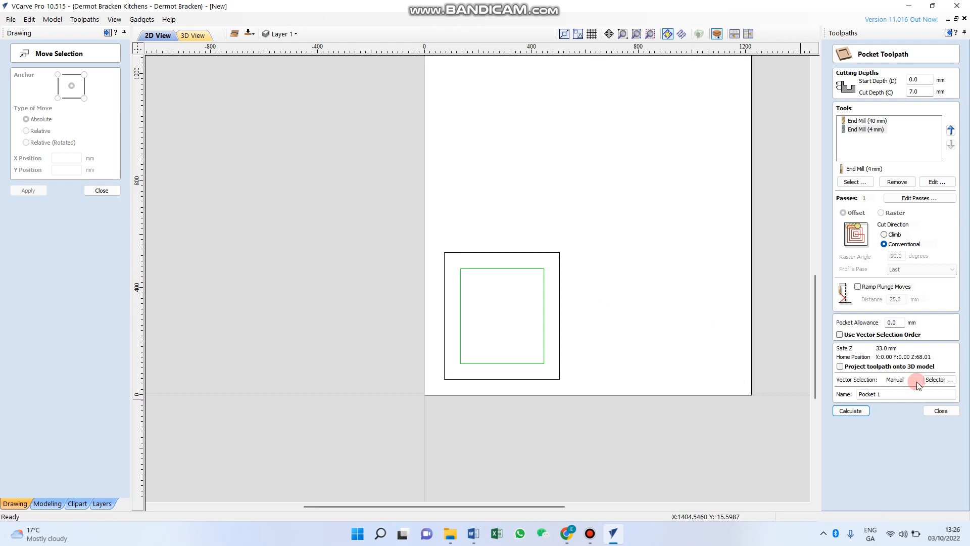
left_click(545, 272)
left_click(649, 280)
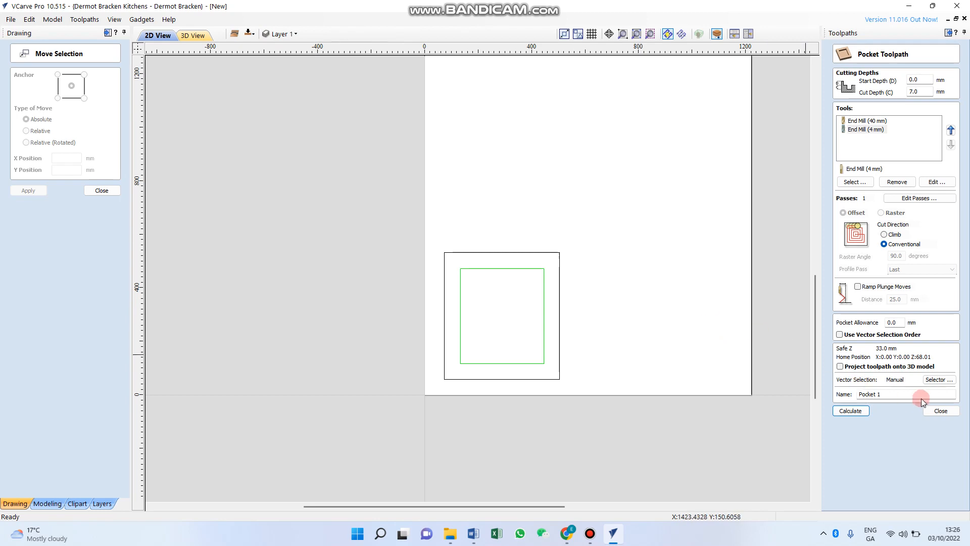
- Set the pocket's vector selector to all closed vectors on the 7mm Shaker layer only and associate it with the toolpath
left_click(933, 380)
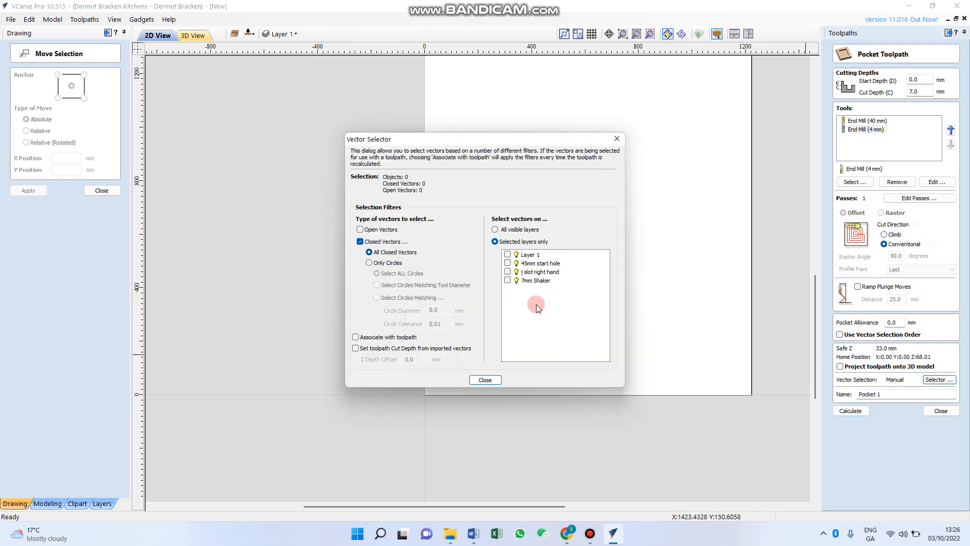
left_click(508, 281)
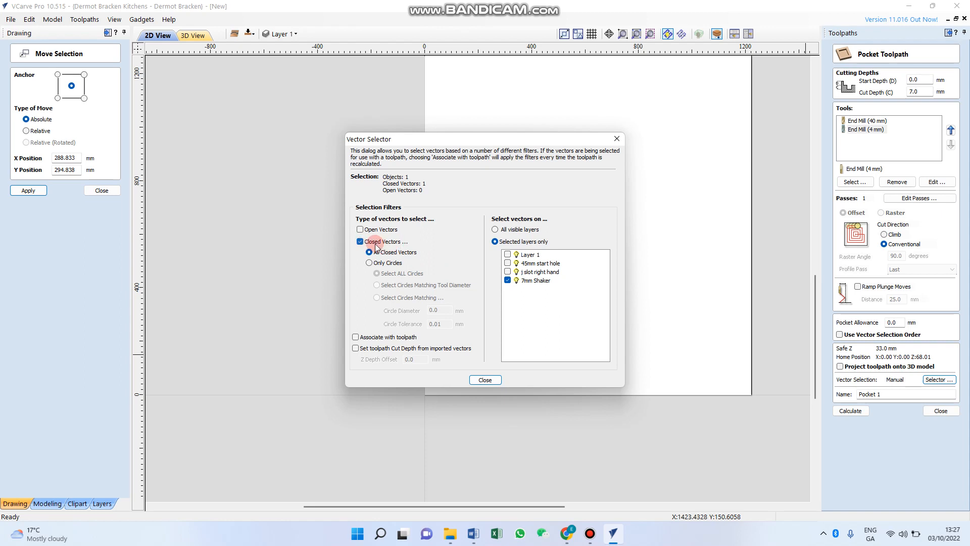
left_click_drag(437, 139, 253, 135)
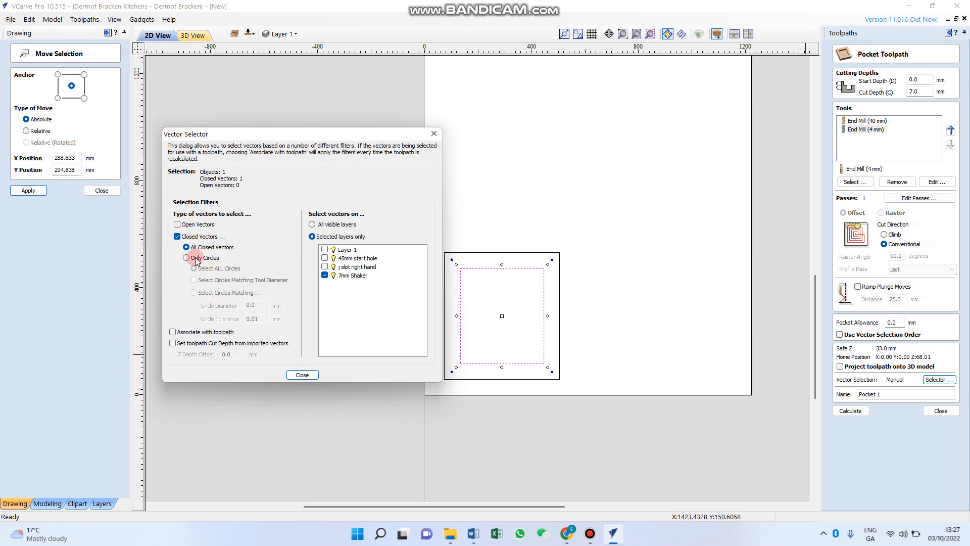
left_click(177, 237)
left_click(173, 332)
left_click(291, 404)
left_click(302, 375)
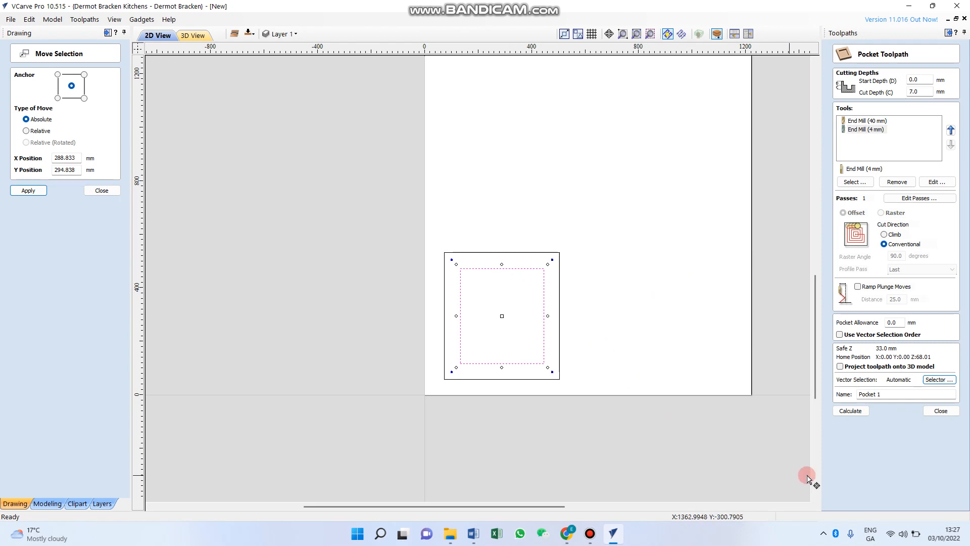
- Name the pocket toolpath 7mm Shaker, calculate it, and close its settings
left_click(885, 393)
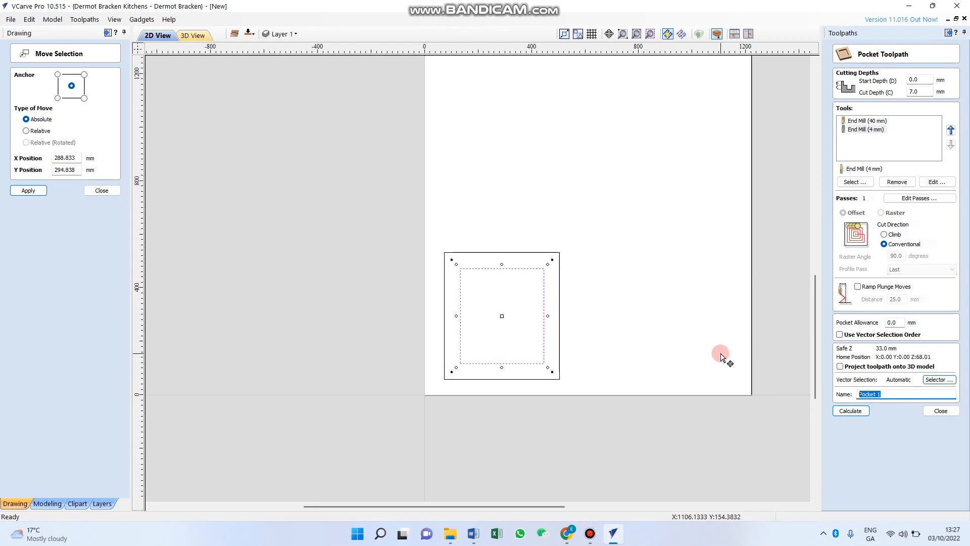
type("7mm Shaker")
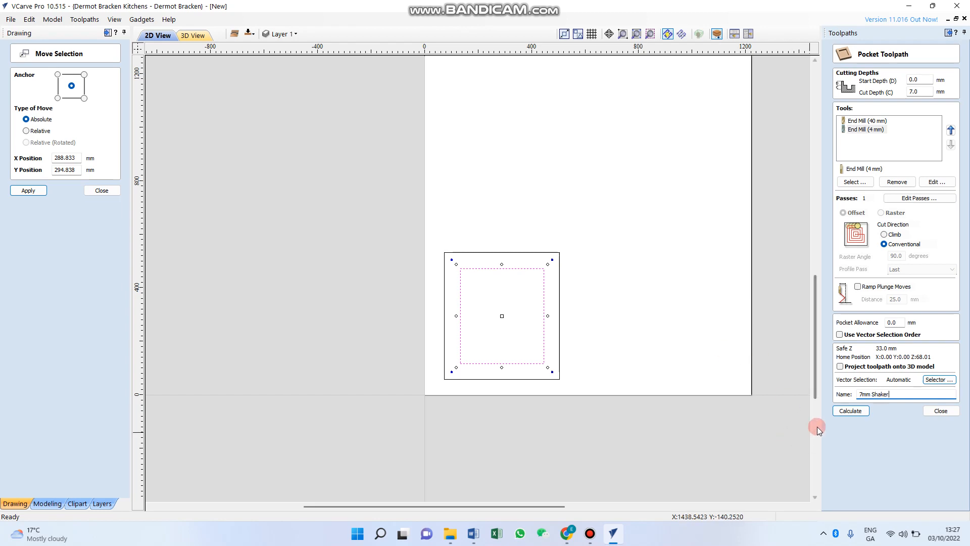
left_click(851, 411)
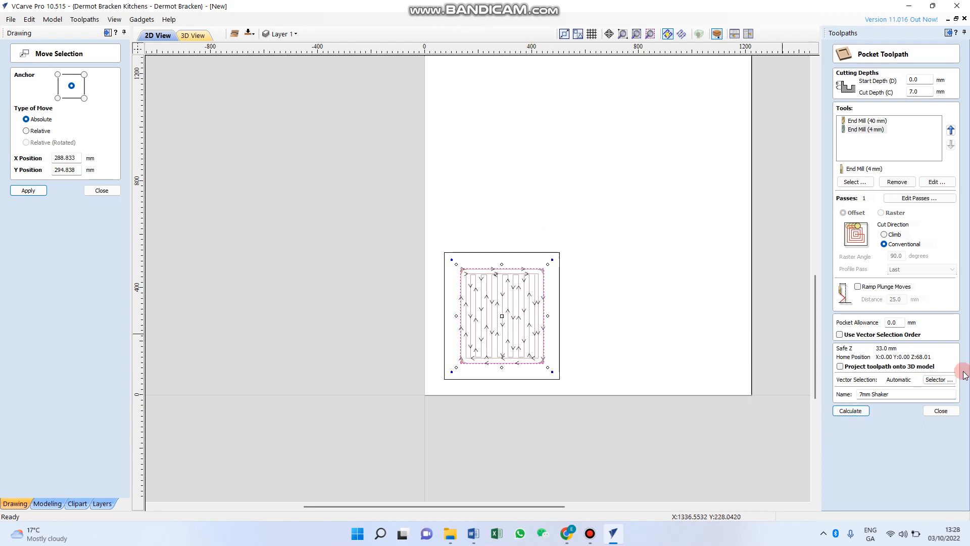
left_click(938, 411)
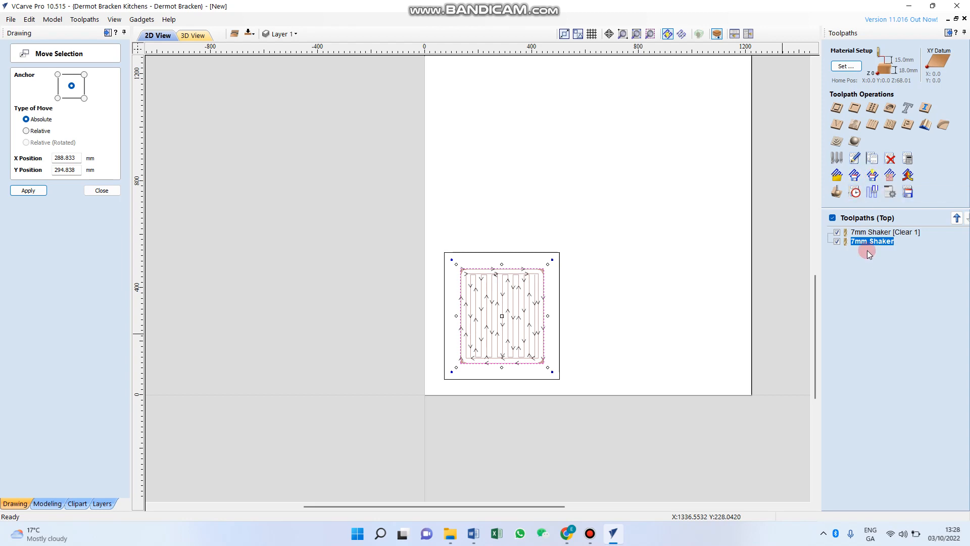
- Start saving the toolpaths as a template and create and open a Desktop folder named Intro templates
left_click(872, 176)
left_click(551, 150)
left_click(363, 139)
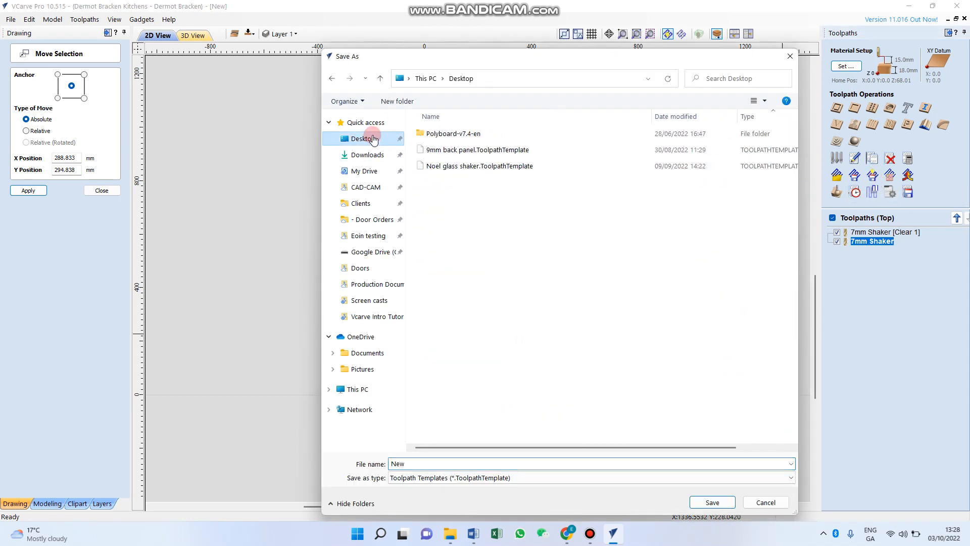
right_click(467, 207)
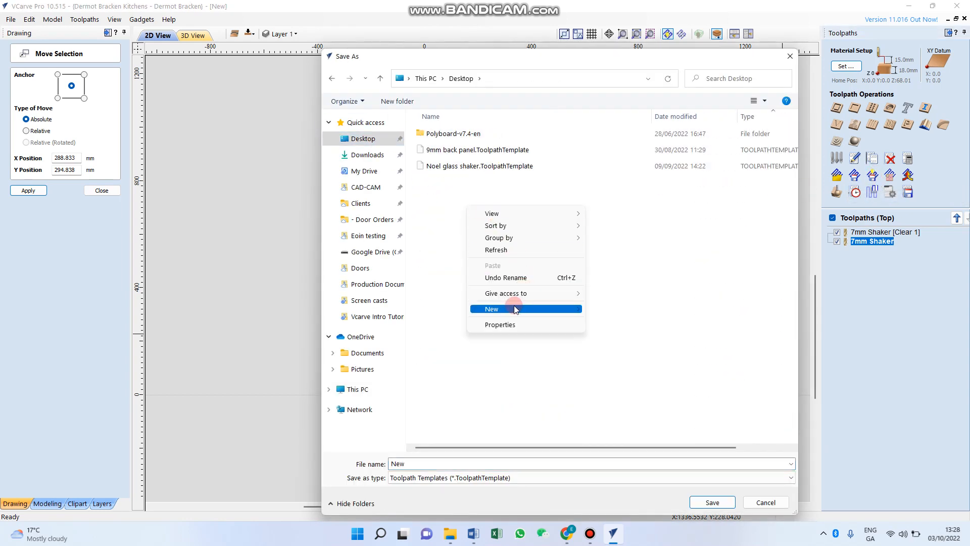
mouse_move(514, 307)
left_click(593, 310)
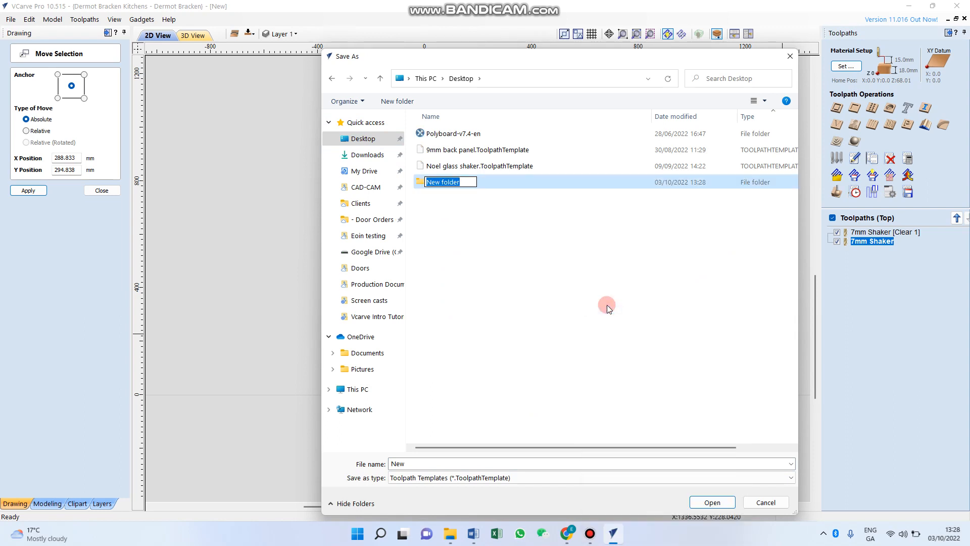
type("Int")
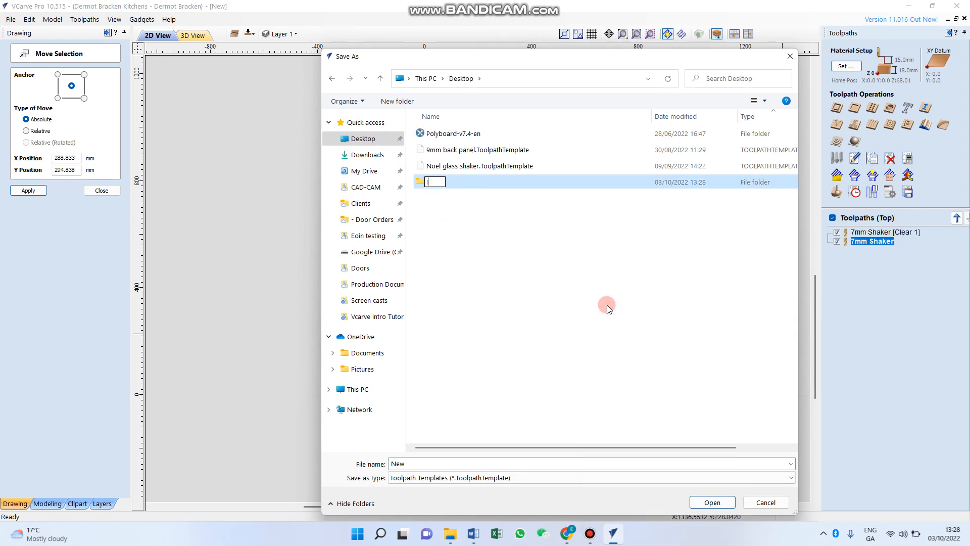
type("ro templates")
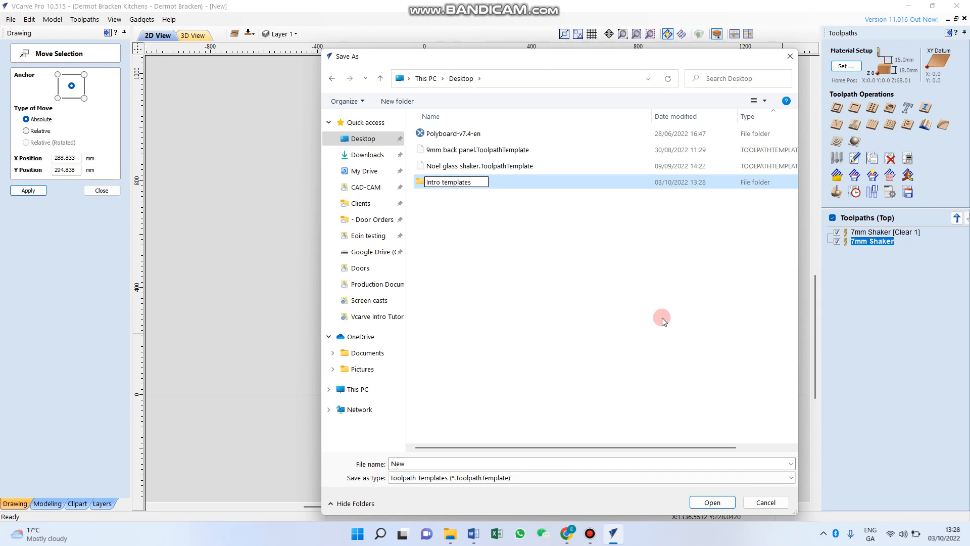
left_click(511, 266)
double_click(462, 184)
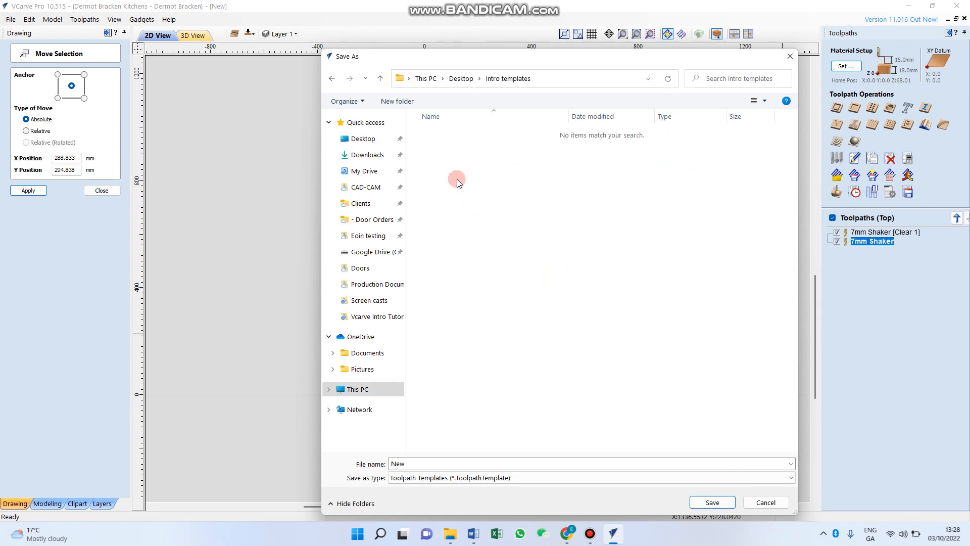
- Name the toolpath template 7mm Shaker and save it in the Intro templates folder
double_click(471, 463)
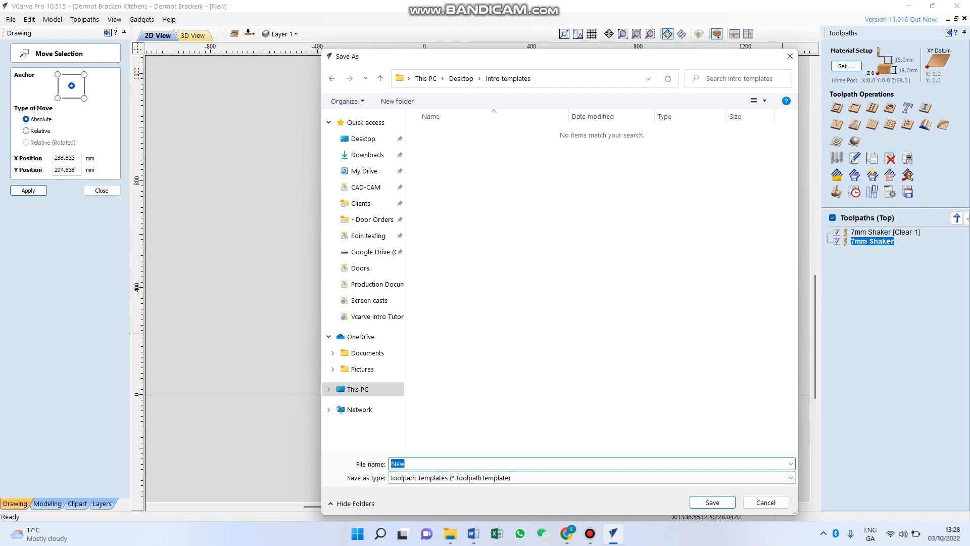
type("7mm Shaker")
left_click(693, 501)
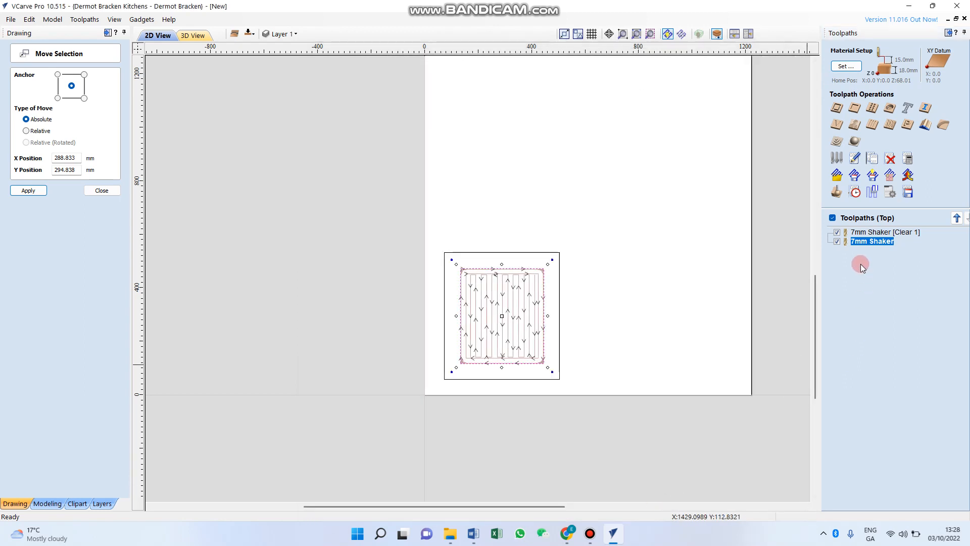
- Delete all toolpaths from the job
right_click(860, 233)
mouse_move(886, 351)
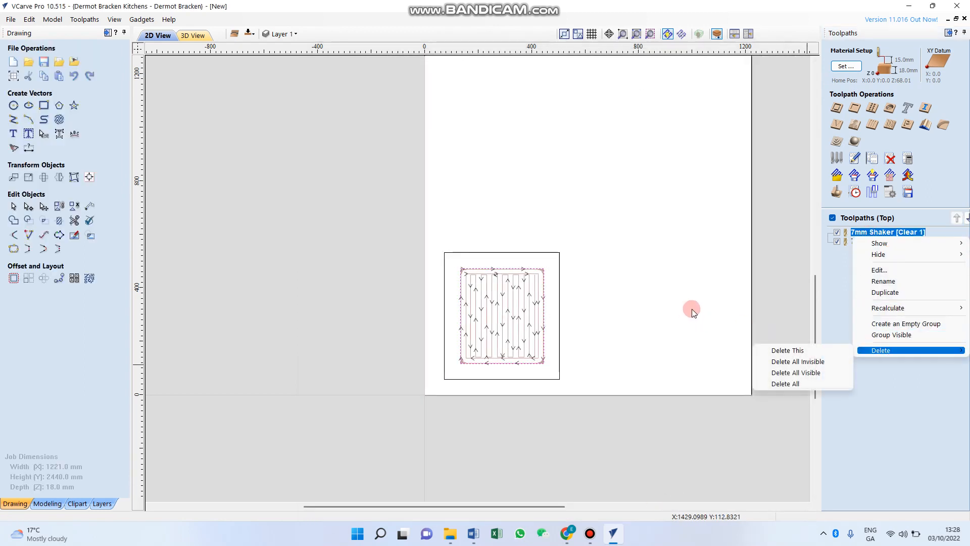
left_click(788, 385)
left_click(749, 271)
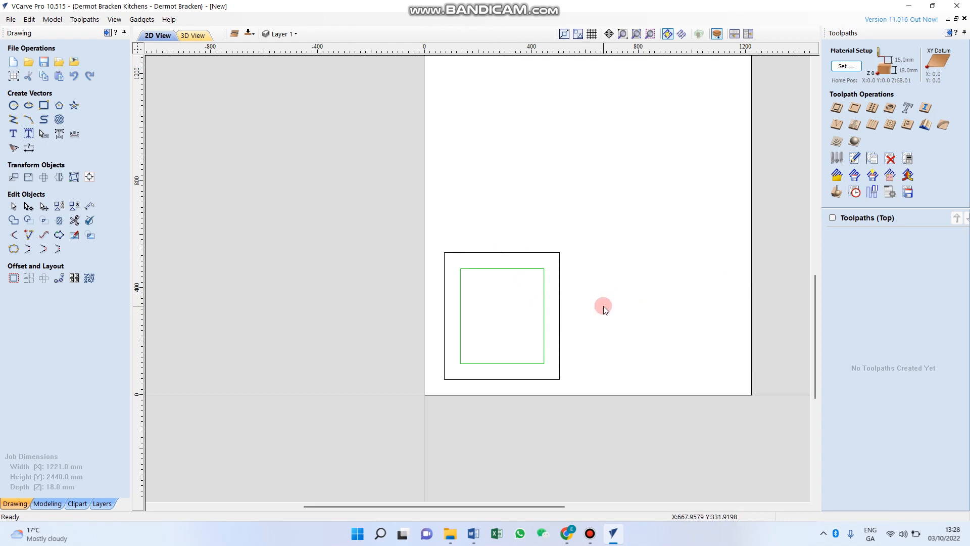
- Load the 7mm Shaker toolpath template and recalculate all toolpaths
left_click(837, 176)
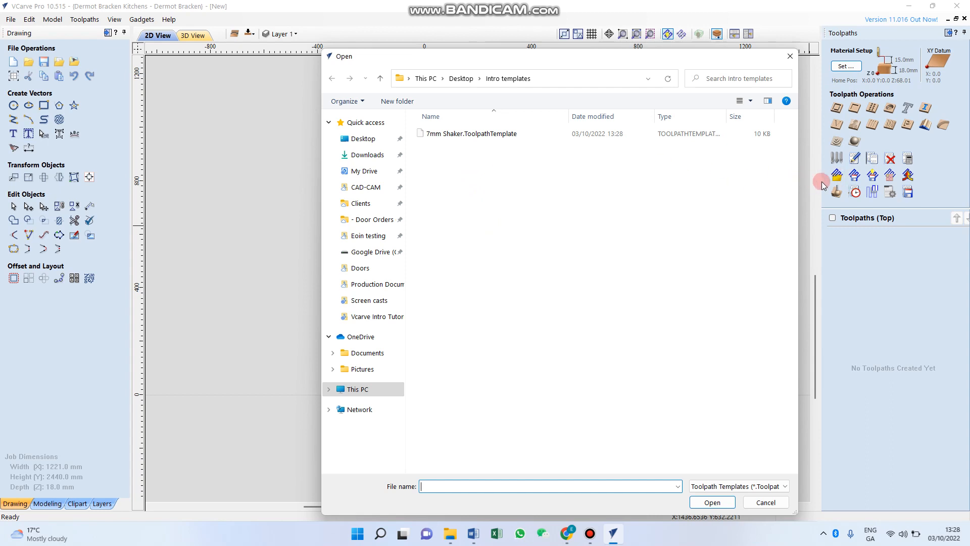
double_click(475, 135)
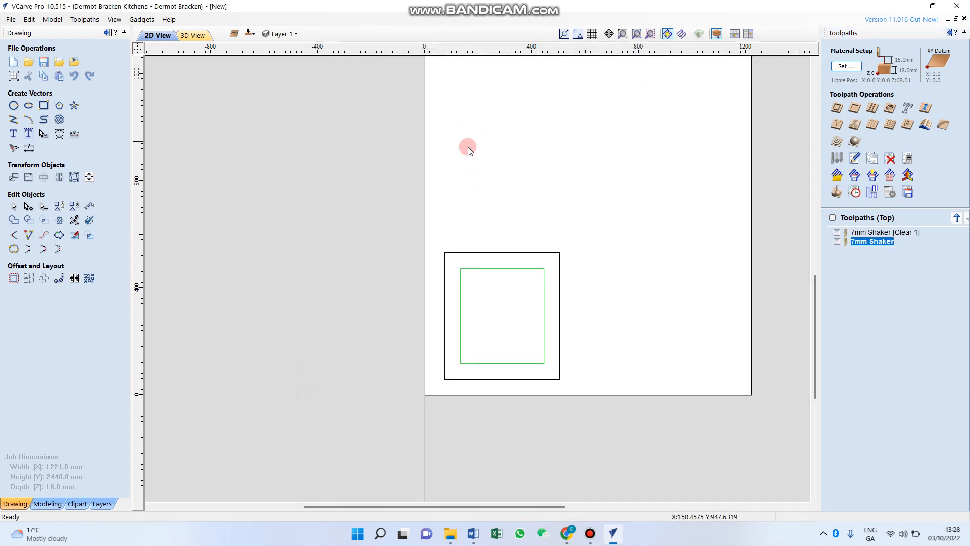
left_click(907, 158)
left_click(485, 275)
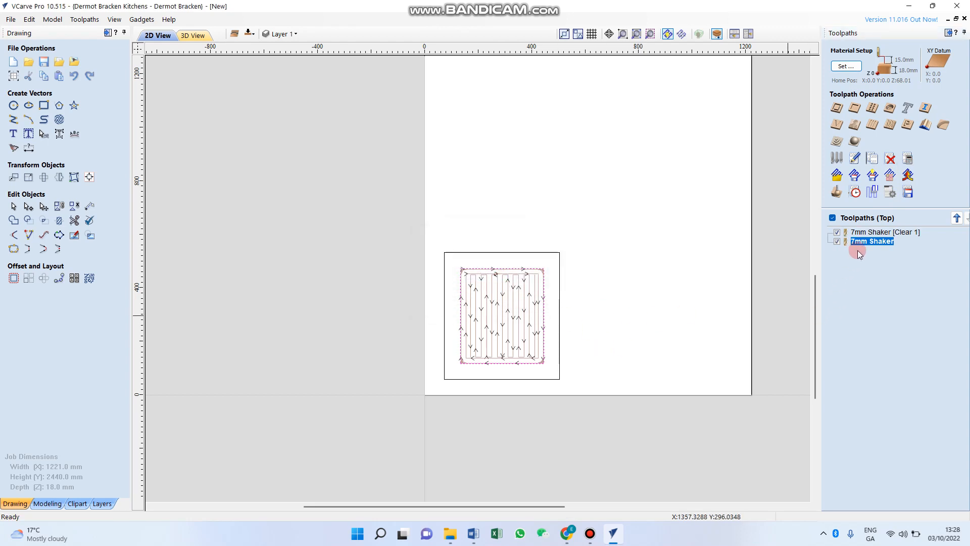
- Delete all toolpaths loaded from the 7mm Shaker template
right_click(859, 233)
mouse_move(880, 347)
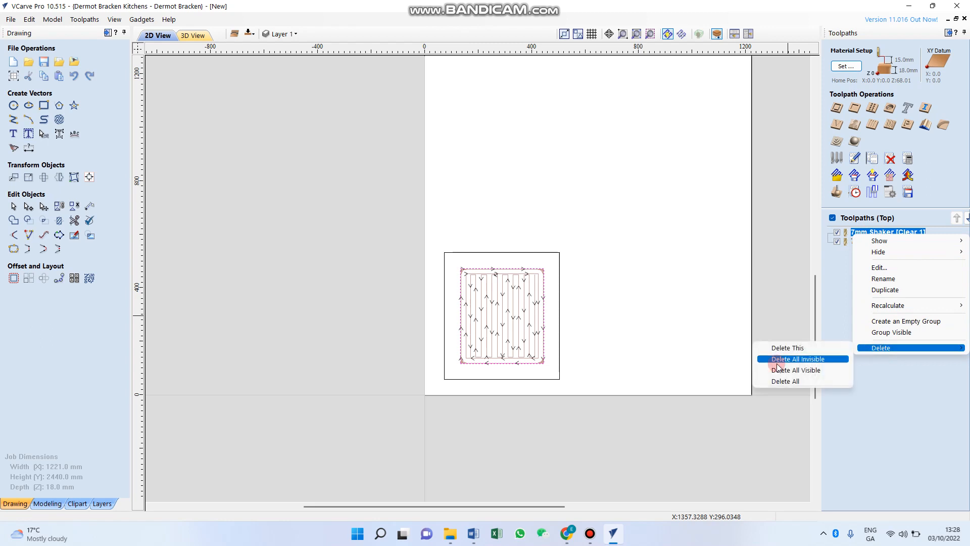
left_click(787, 382)
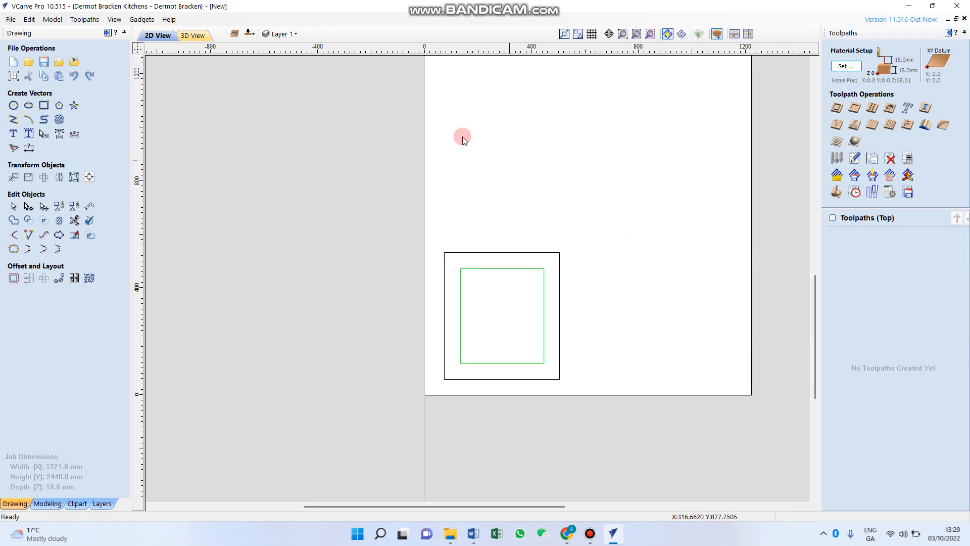
- Delete the 7mm Shaker layer, moving its data to Layer 1, and check the layer list
left_click(287, 36)
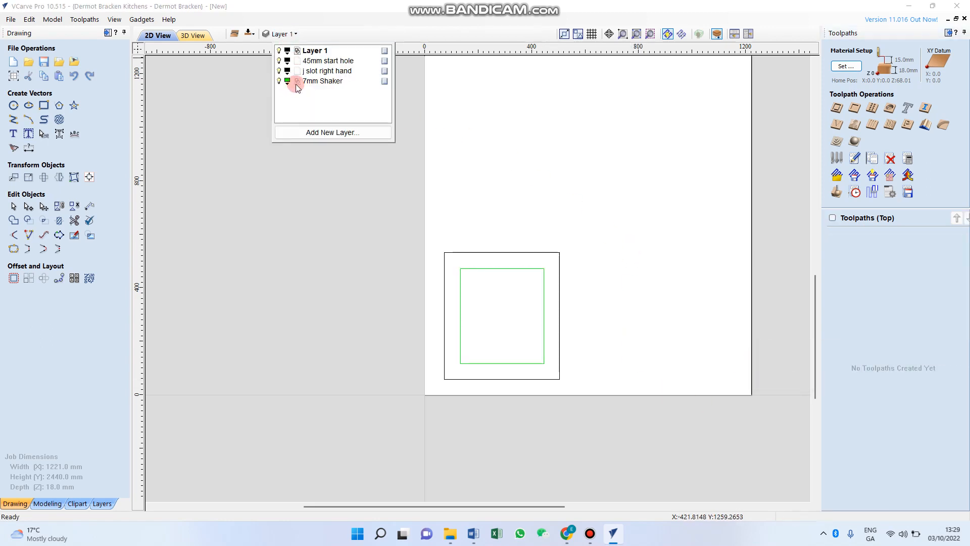
right_click(305, 81)
left_click(359, 162)
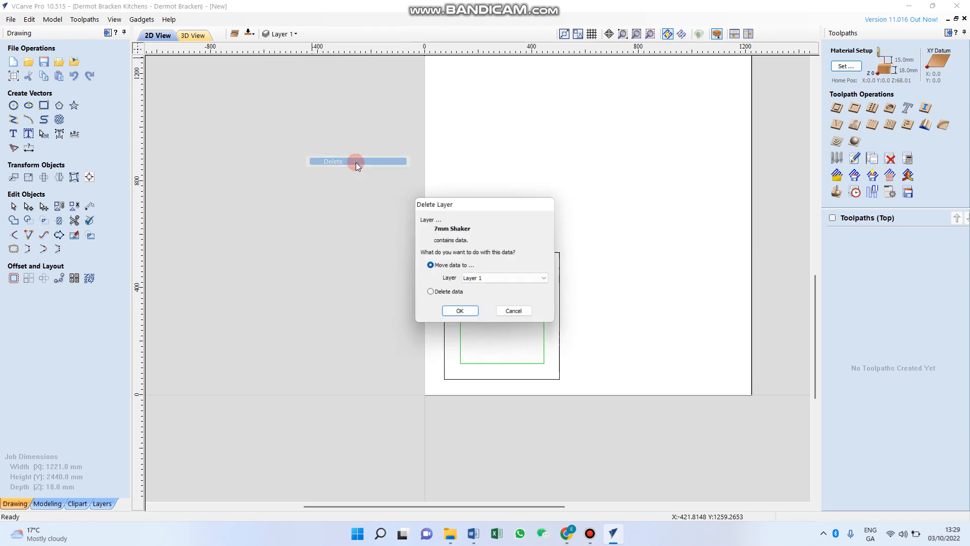
left_click(497, 277)
left_click(480, 301)
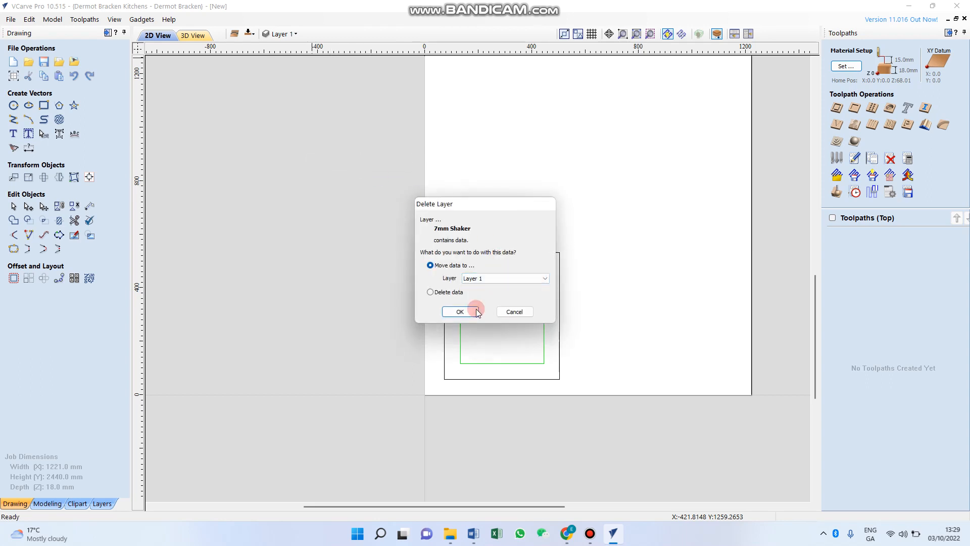
left_click(459, 312)
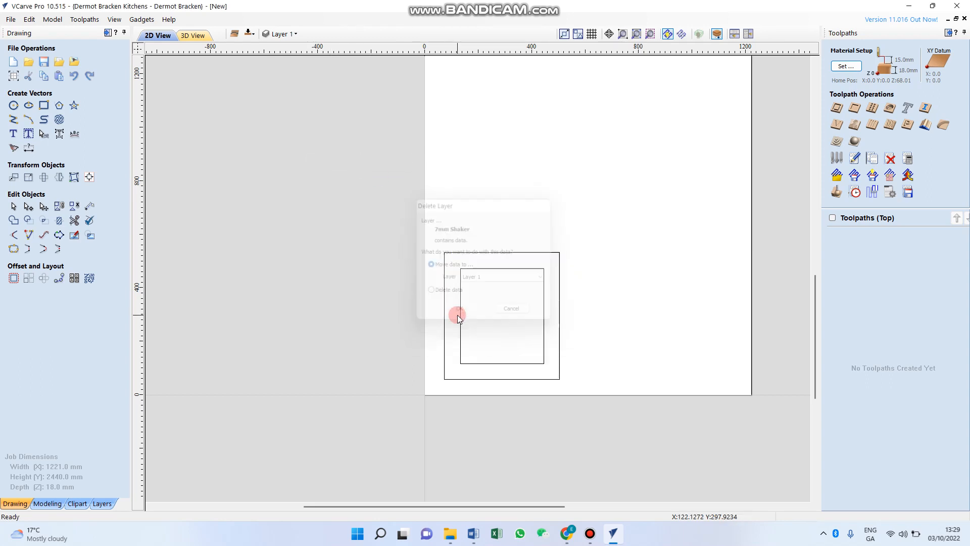
left_click(291, 34)
left_click(293, 36)
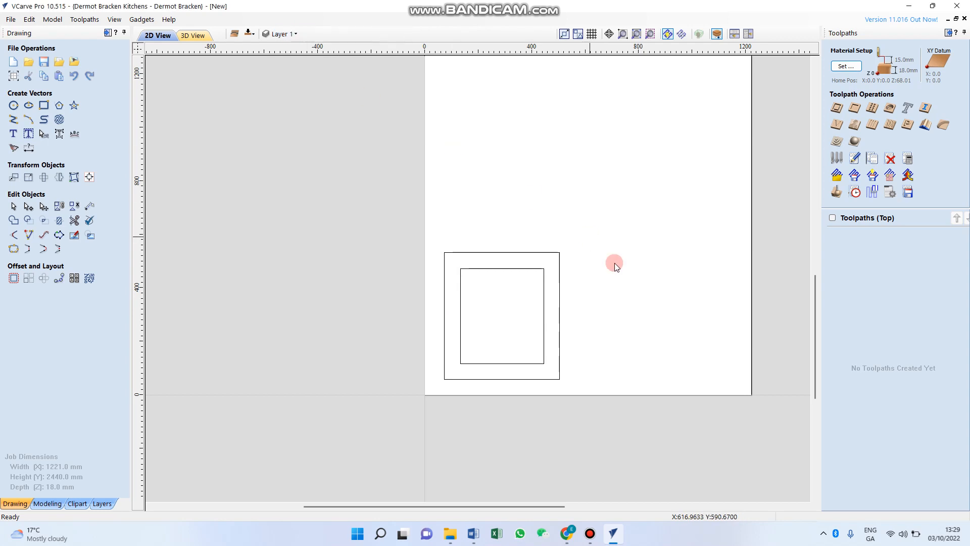
- Load the 7mm Shaker toolpath template and create the missing layers it needs
scroll(602, 302, "down", 3)
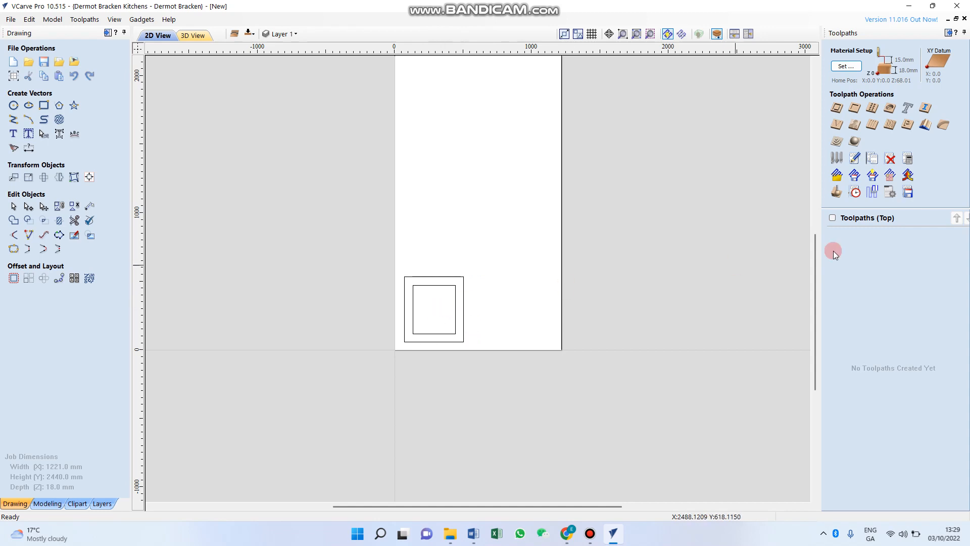
left_click(837, 176)
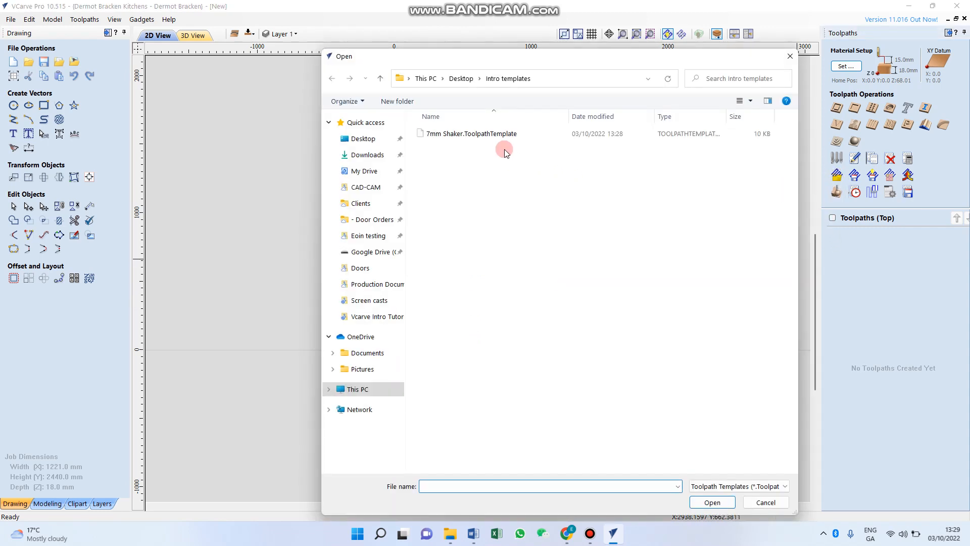
double_click(498, 134)
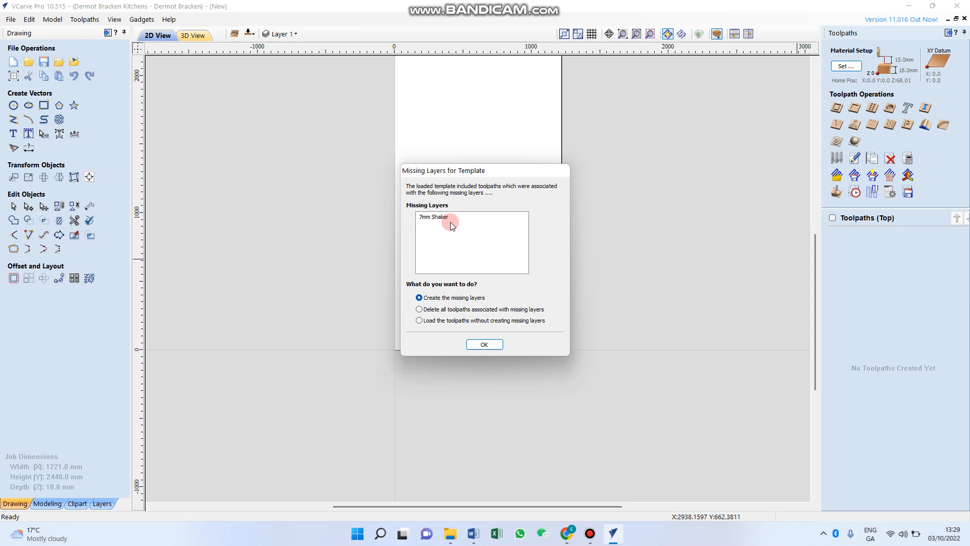
left_click(485, 345)
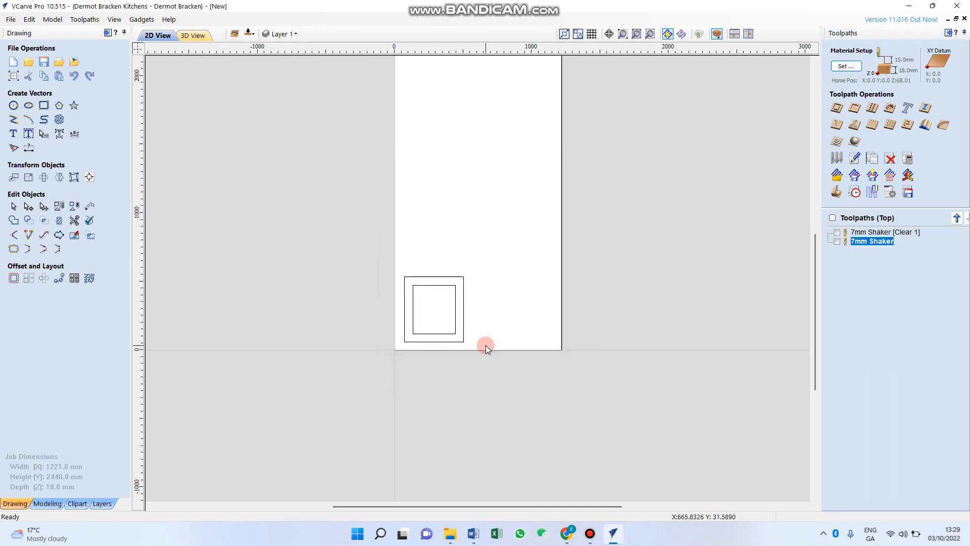
- Set the 7mm Shaker layer's color to magenta
left_click(280, 34)
left_click(287, 81)
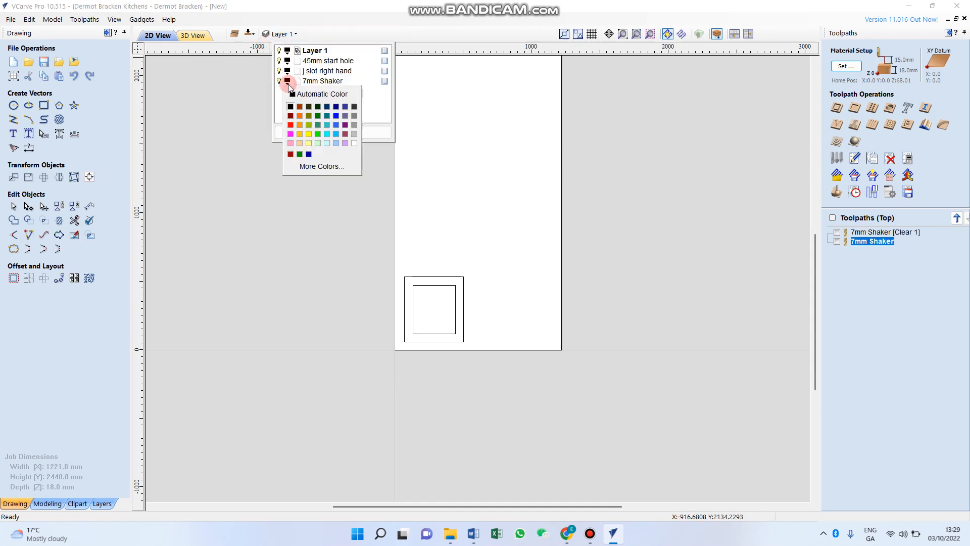
left_click(293, 132)
left_click(342, 195)
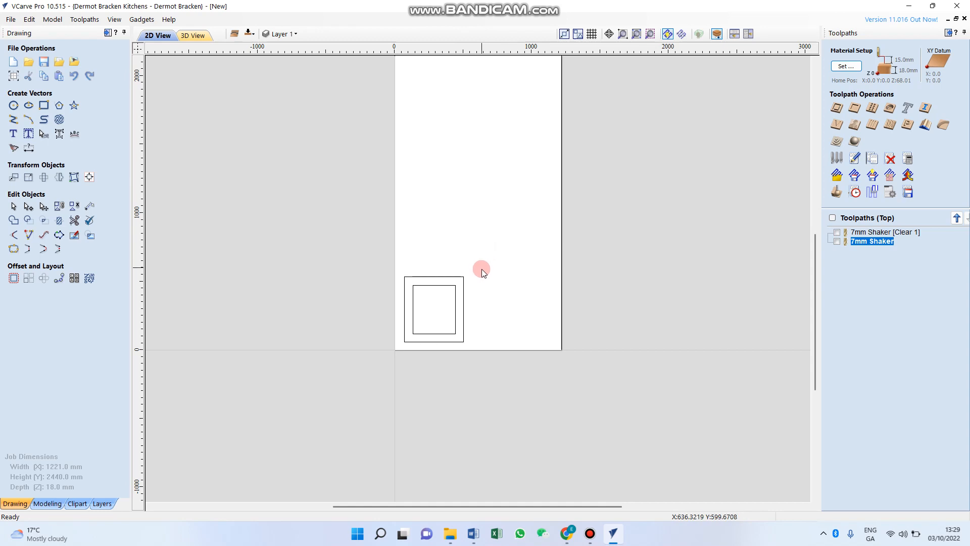
- Move the inner rectangle to the 7mm Shaker layer and clear the selection
left_click(456, 286)
right_click(457, 286)
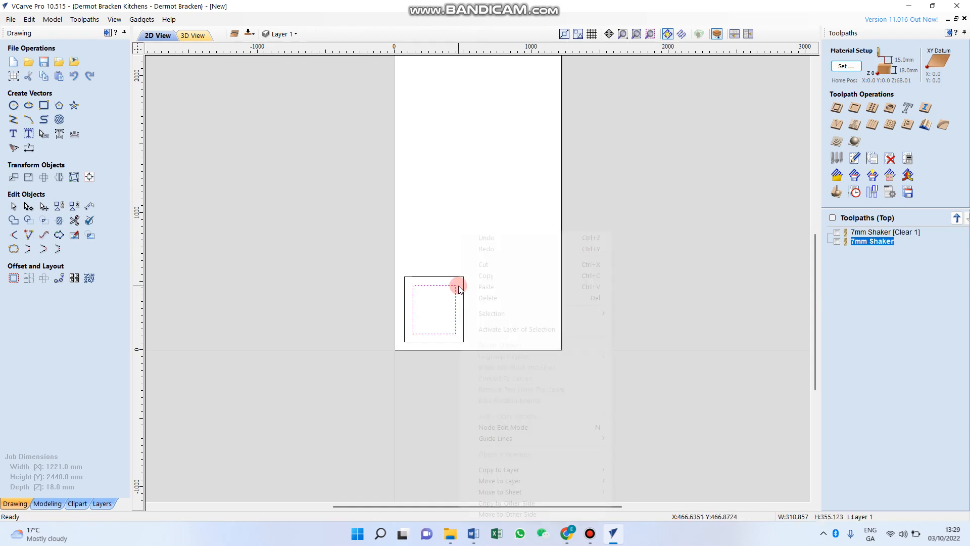
mouse_move(568, 480)
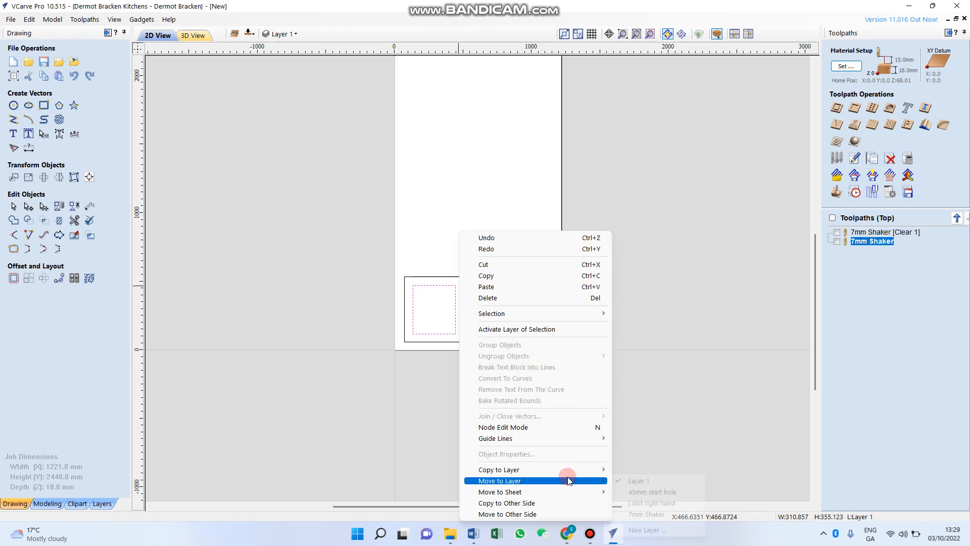
left_click(641, 514)
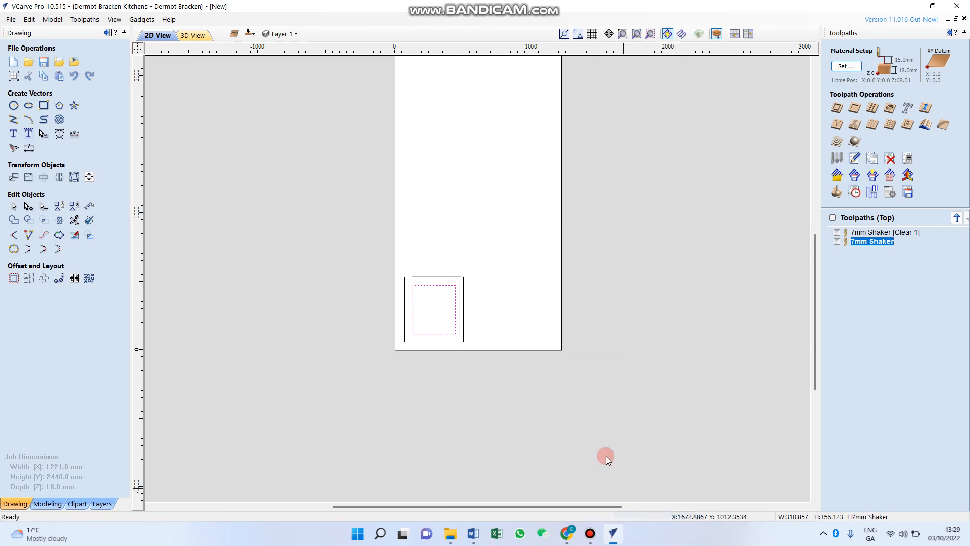
scroll(435, 291, "up", 3)
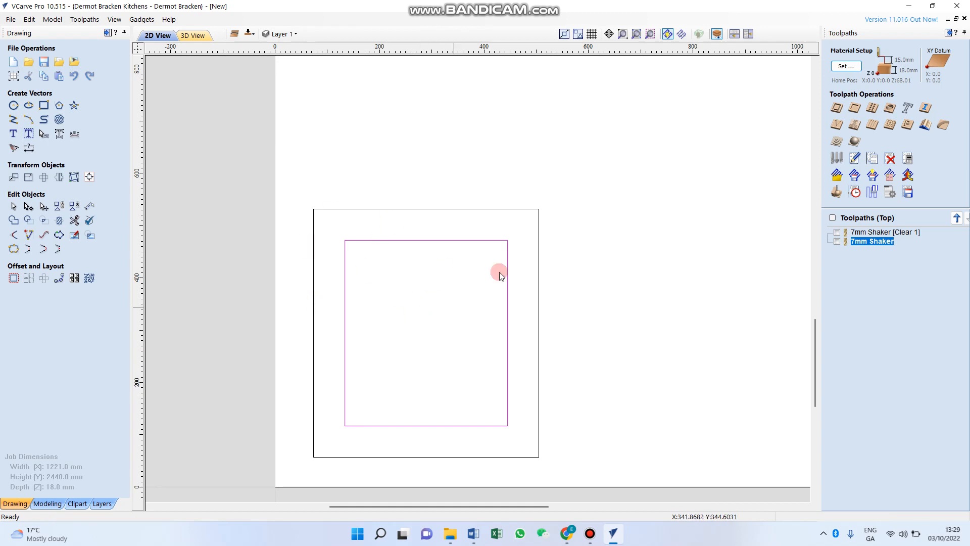
- Hide and reshow the 7mm Shaker layer to check which vectors belong to it
left_click(271, 36)
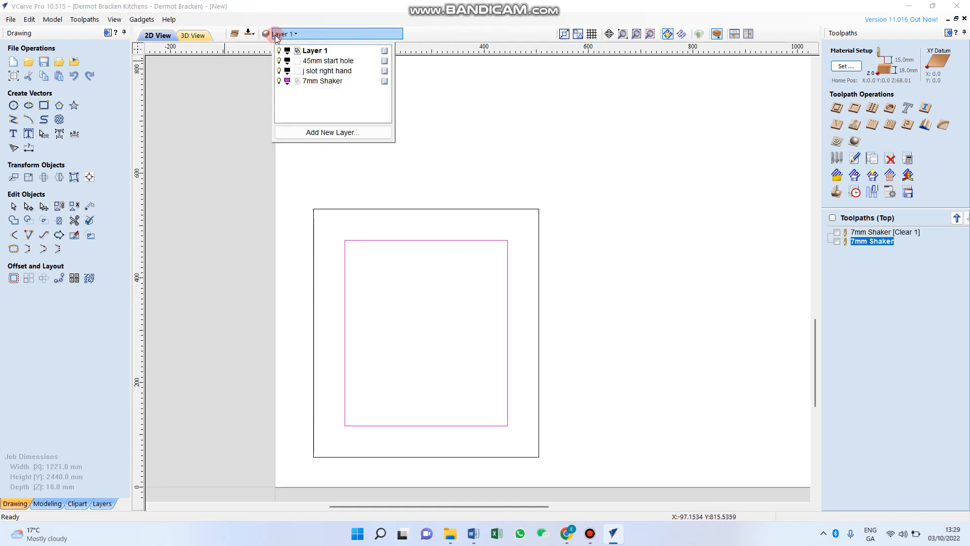
left_click(279, 82)
left_click(280, 81)
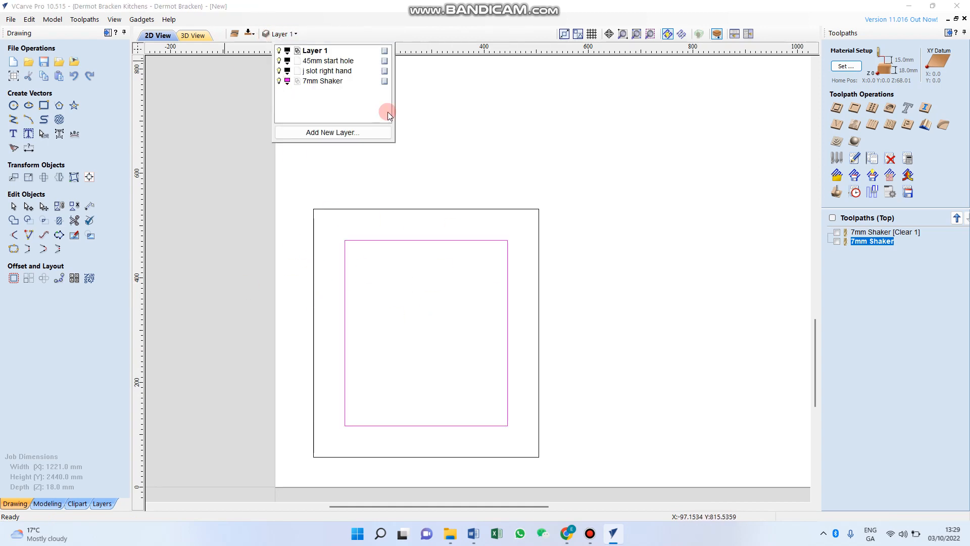
- Recalculate all toolpaths for the vectors on the 7mm Shaker layer
scroll(512, 137, "down", 4)
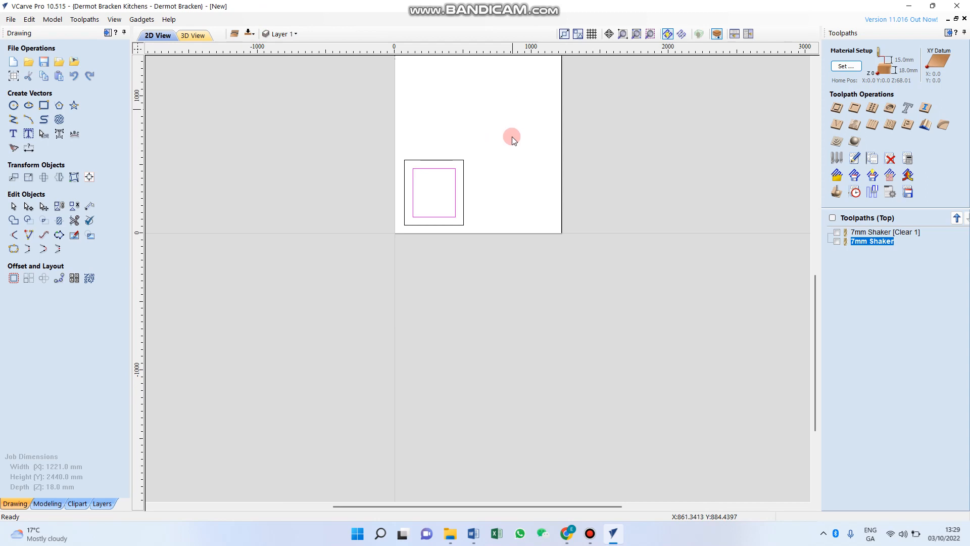
left_click(908, 158)
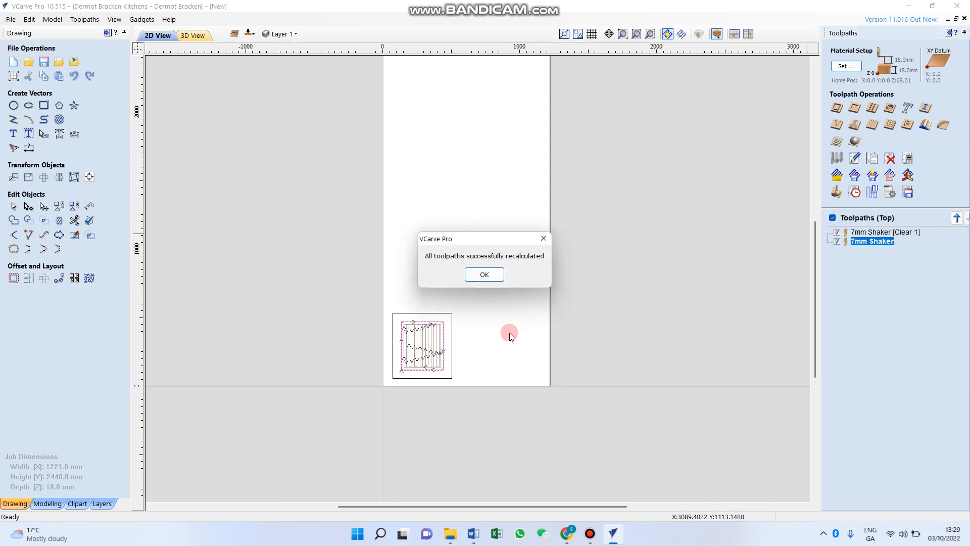
left_click(484, 274)
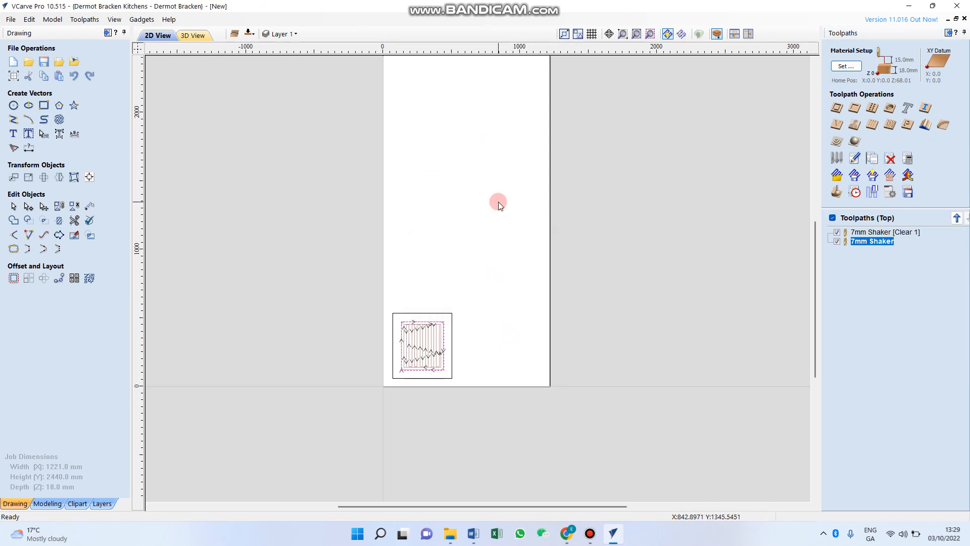
left_click(591, 534)
left_click(590, 539)
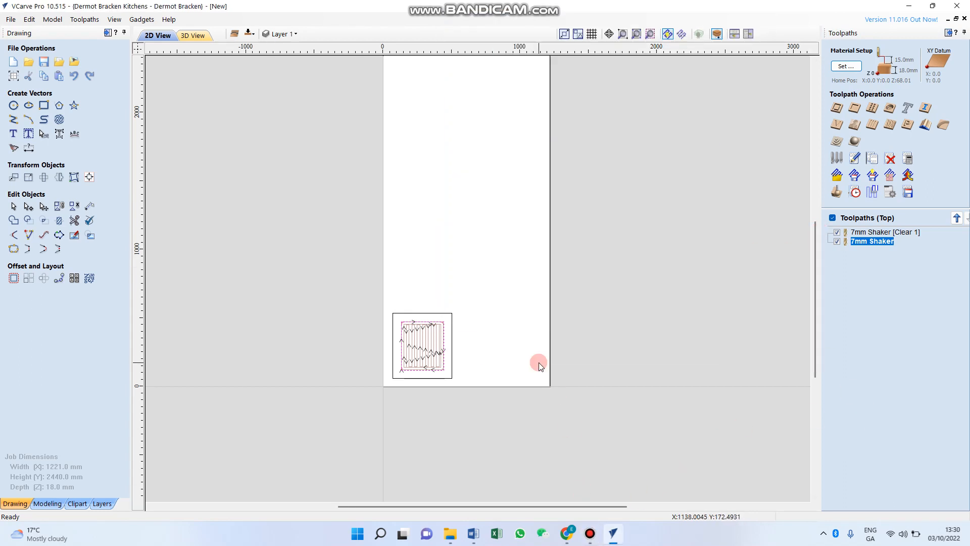
- Delete all existing toolpaths from the toolpath list
right_click(888, 232)
mouse_move(876, 353)
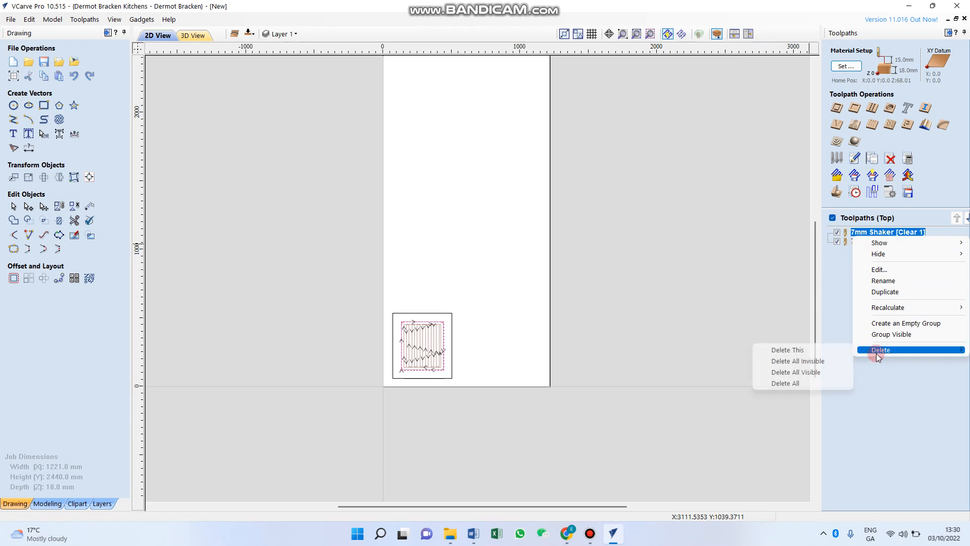
left_click(820, 382)
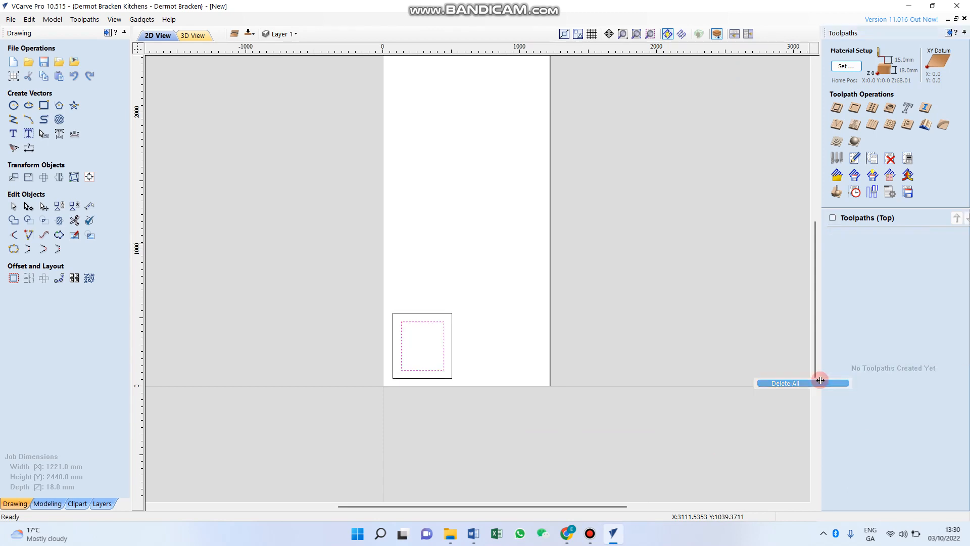
- Move the inner rectangle to a new layer named "8mm Steped Shaker" with a bright green drawing color
right_click(433, 323)
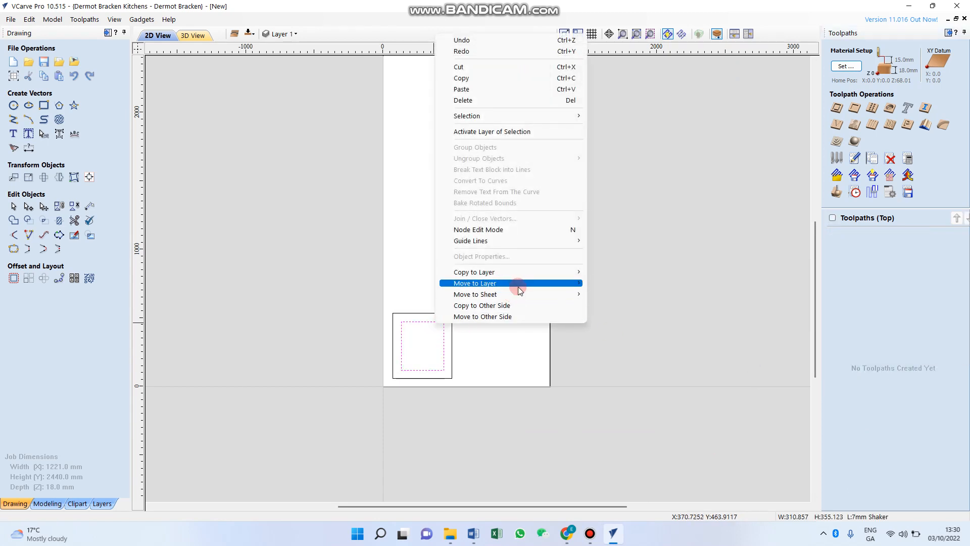
mouse_move(518, 284)
left_click(615, 332)
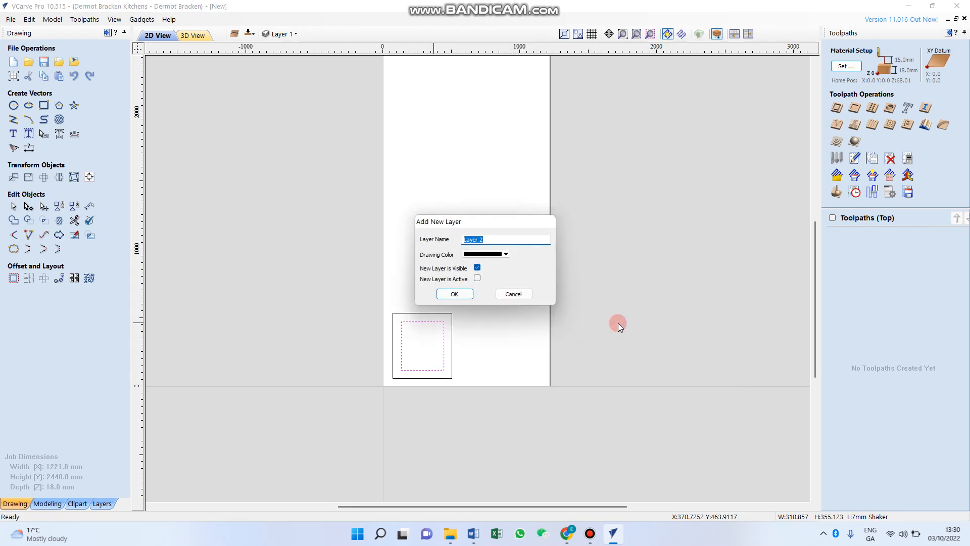
type("8mm Steped Shaker")
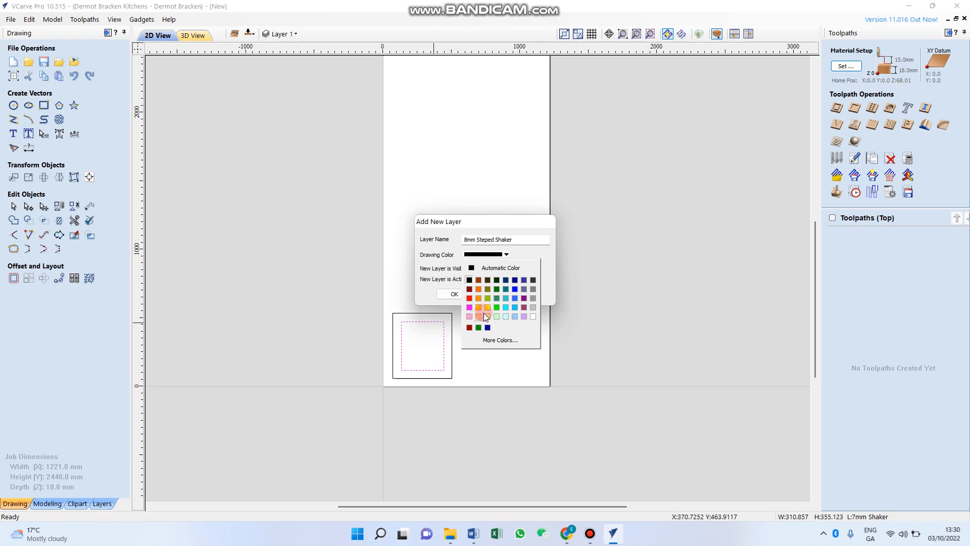
left_click(497, 307)
left_click(493, 297)
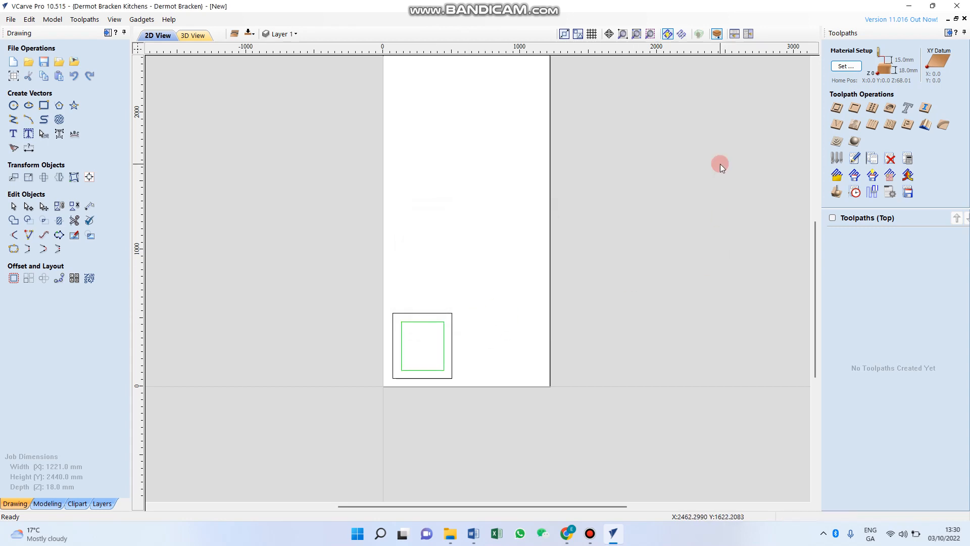
- Start a pocket toolpath with an 8 mm cut depth and a 15 mm pocket allowance
scroll(450, 329, "up", 4)
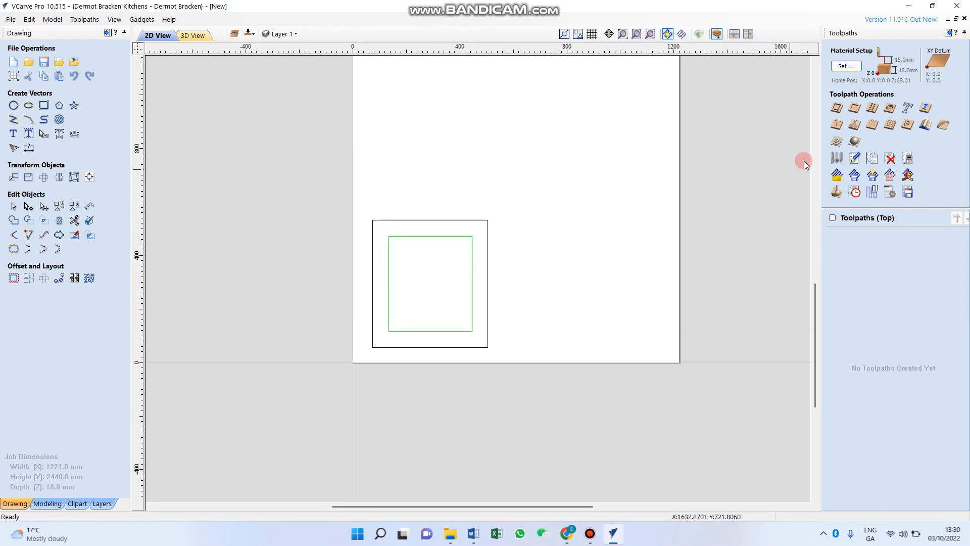
left_click(859, 112)
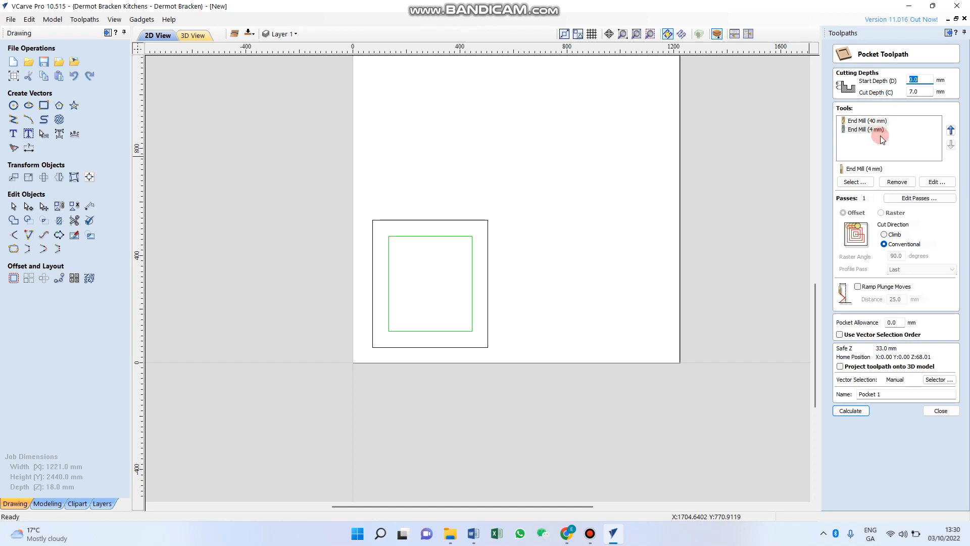
double_click(915, 92)
type("8")
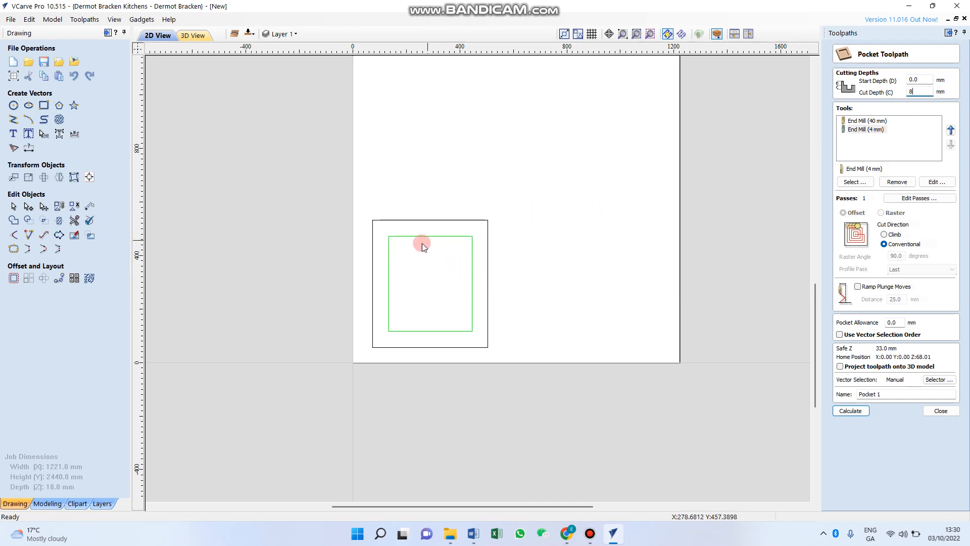
scroll(399, 257, "up", 3)
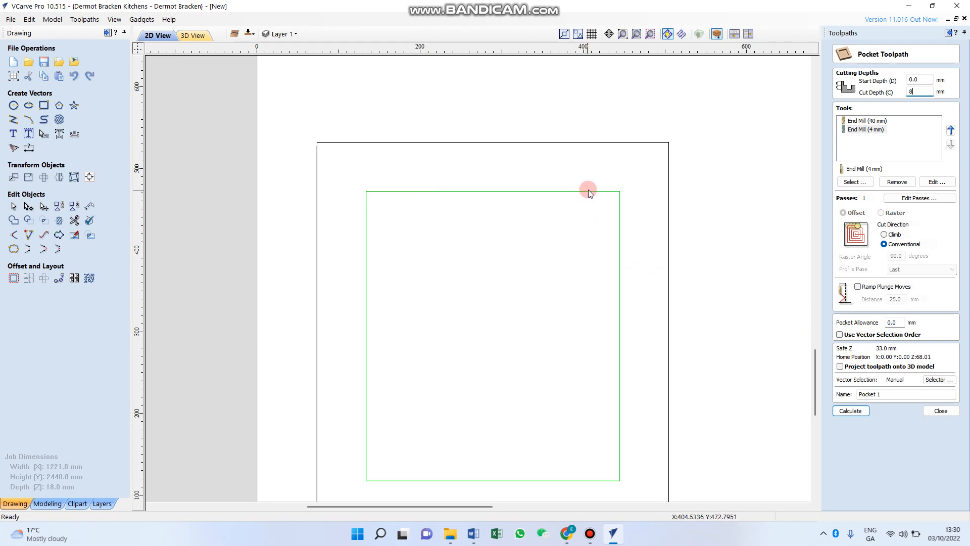
left_click(897, 321)
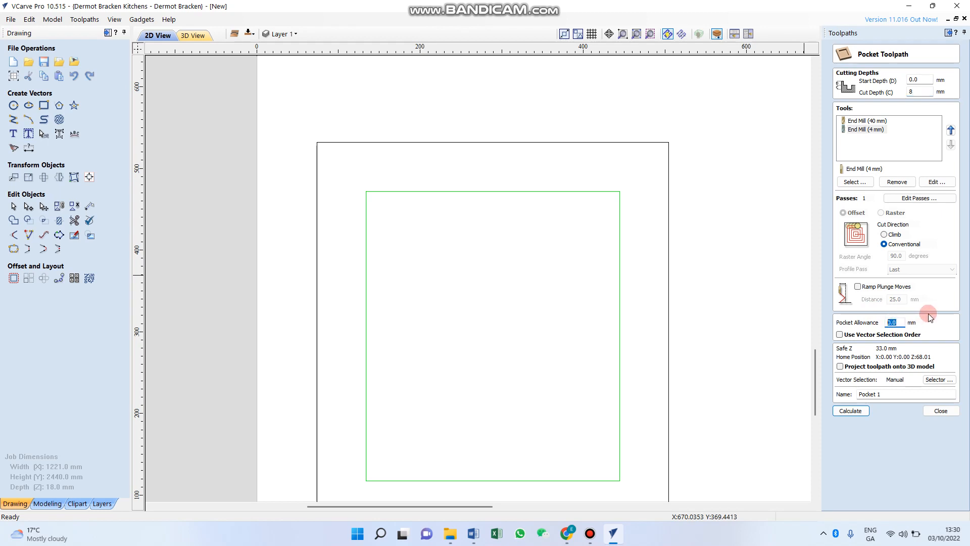
type("15")
- Associate the pocket toolpath with closed vectors on the 8mm Steped Shaker layer only, deselecting the 7mm Shaker layer
left_click(931, 381)
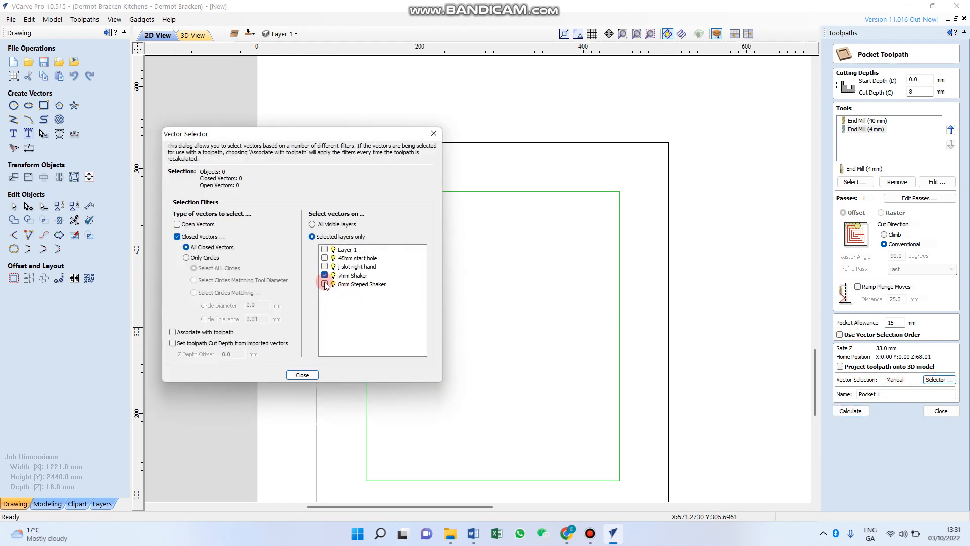
left_click(325, 276)
left_click(324, 284)
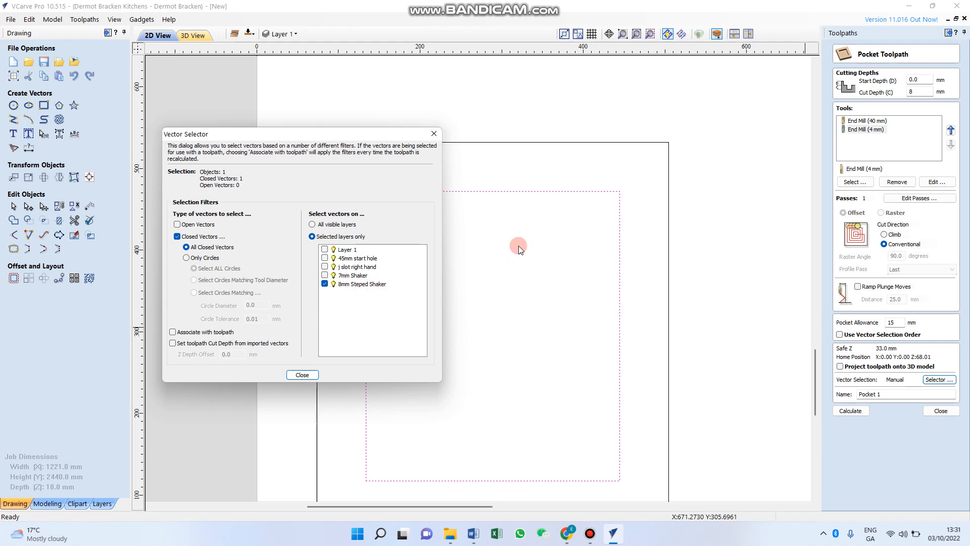
left_click(172, 333)
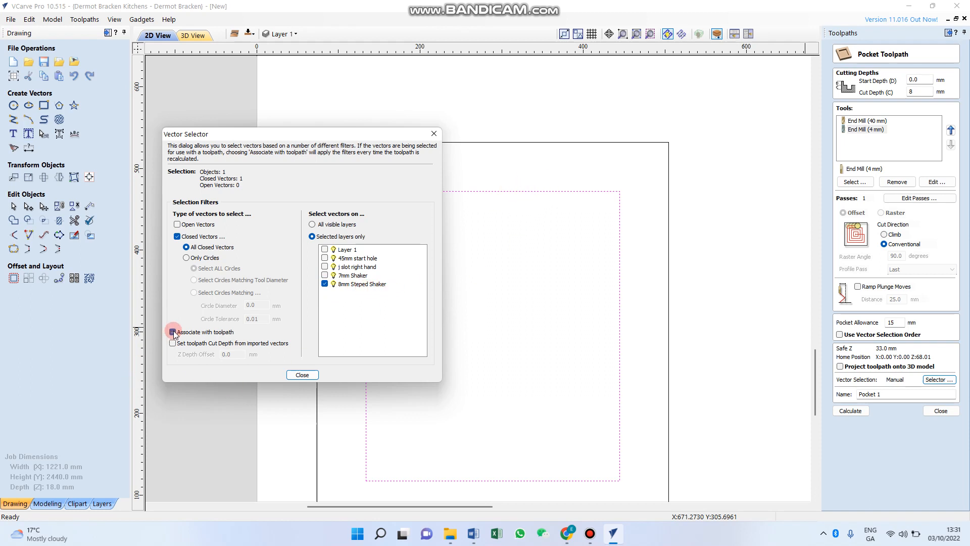
left_click(894, 383)
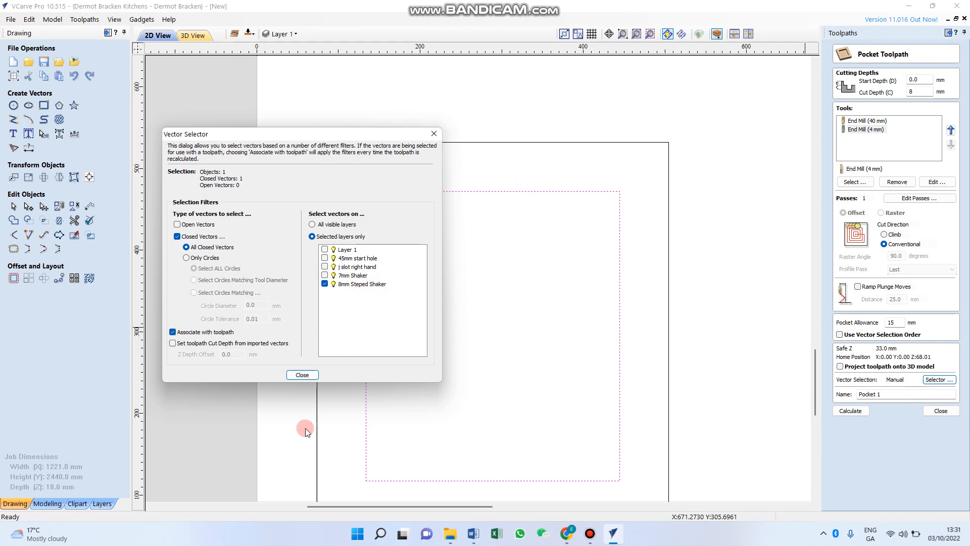
left_click(303, 375)
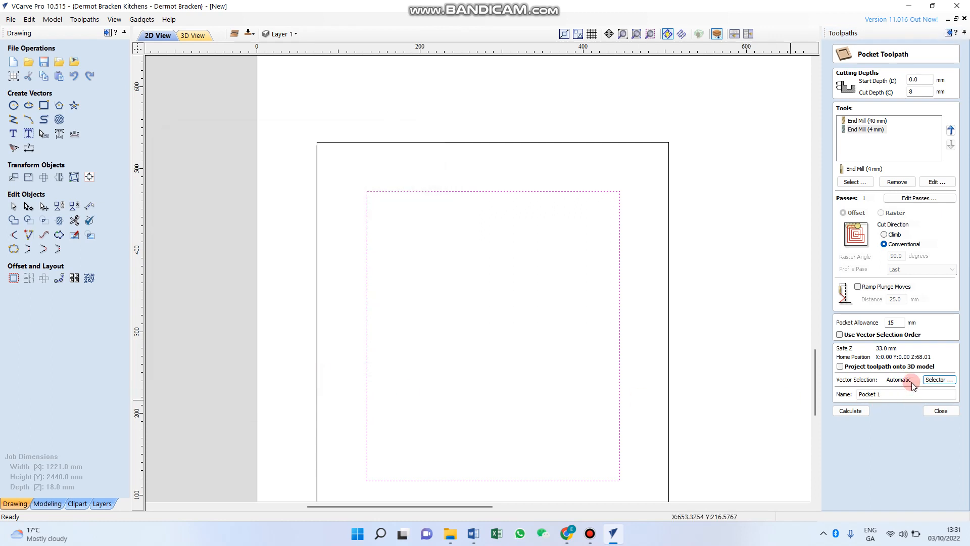
- Calculate the pocket toolpath for the inner rectangle and close its settings
left_click(866, 410)
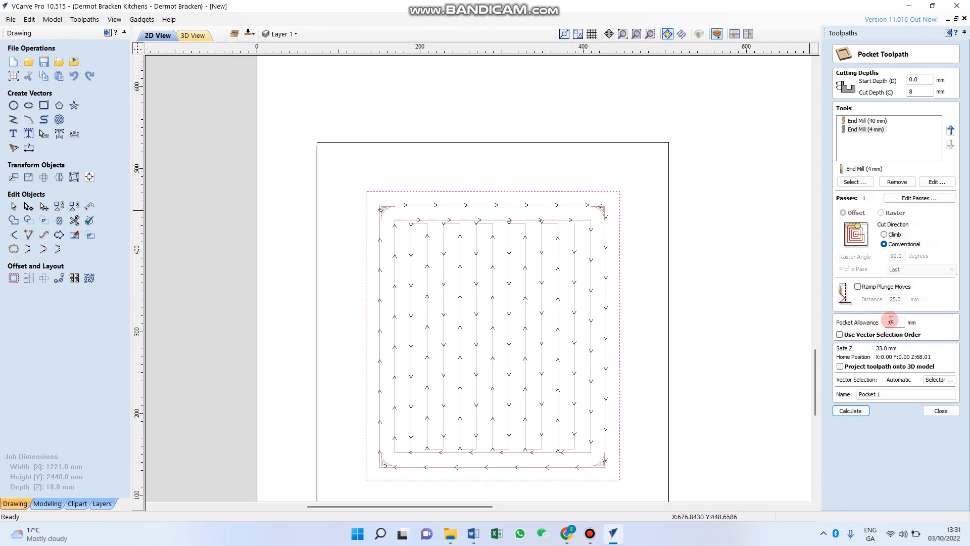
left_click(941, 410)
scroll(730, 277, "down", 1)
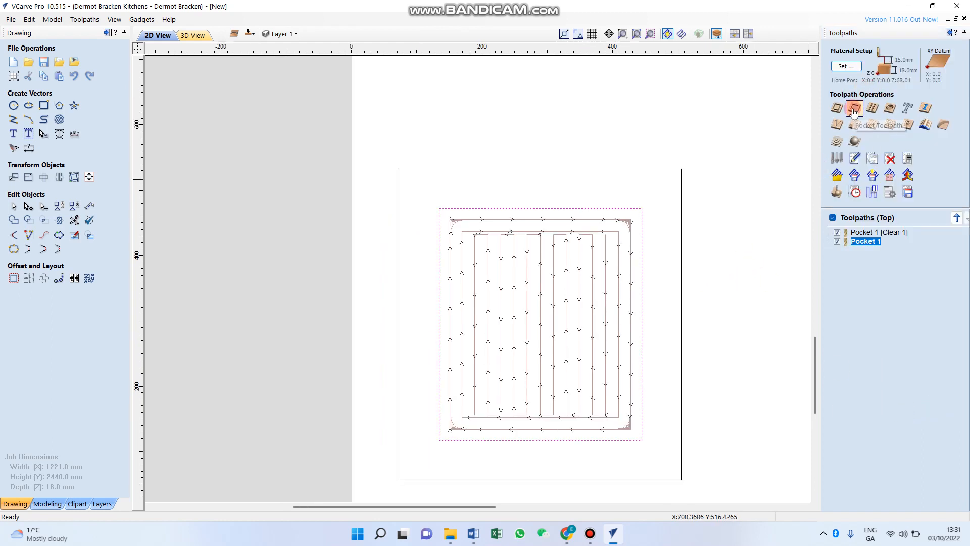
- Start a 2D profile toolpath 4 mm deep with the 40 mm end mill, machining inside the vectors
left_click(839, 110)
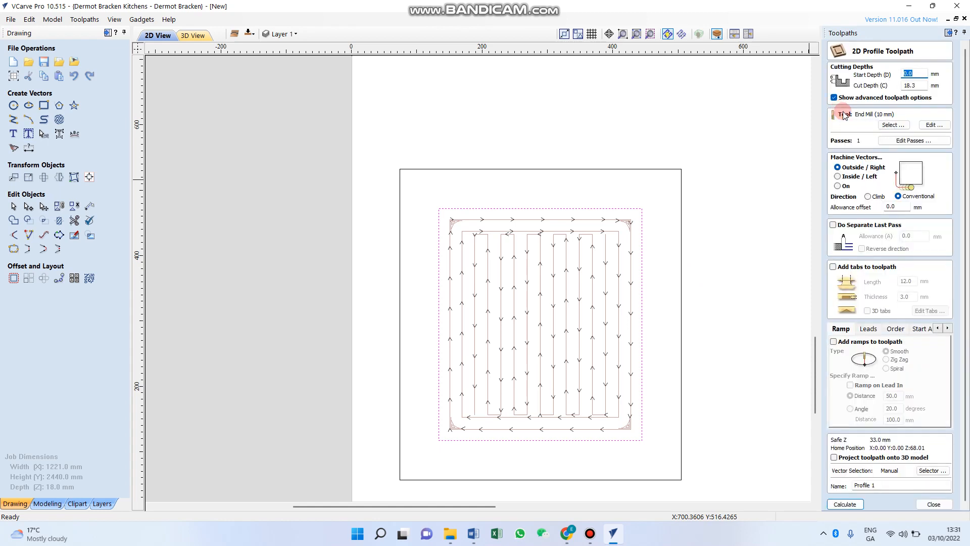
left_click(903, 86)
type("4")
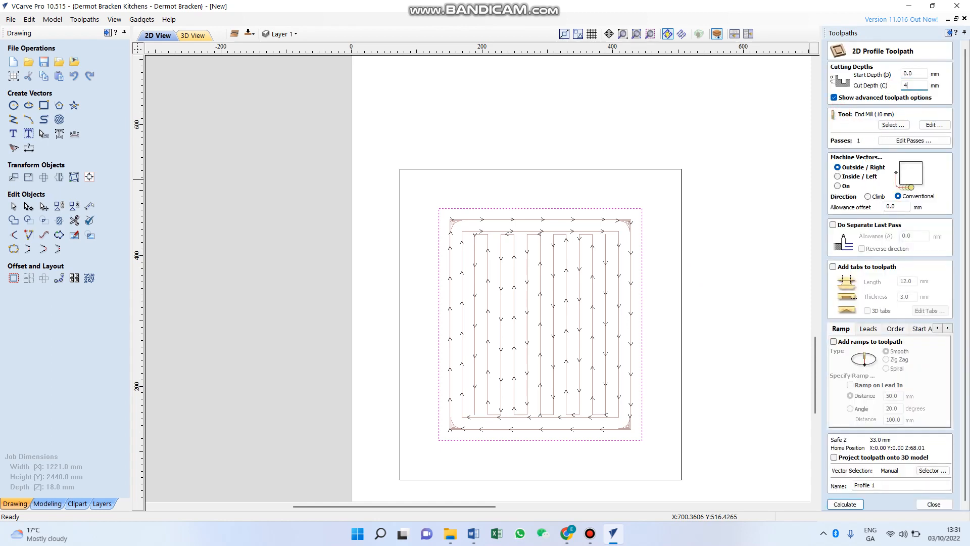
left_click(894, 124)
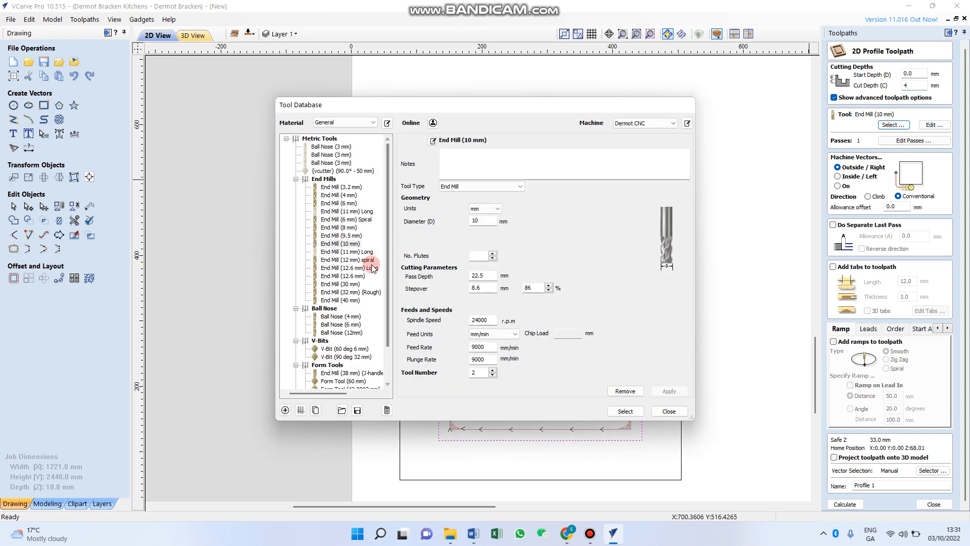
left_click(342, 301)
left_click(625, 411)
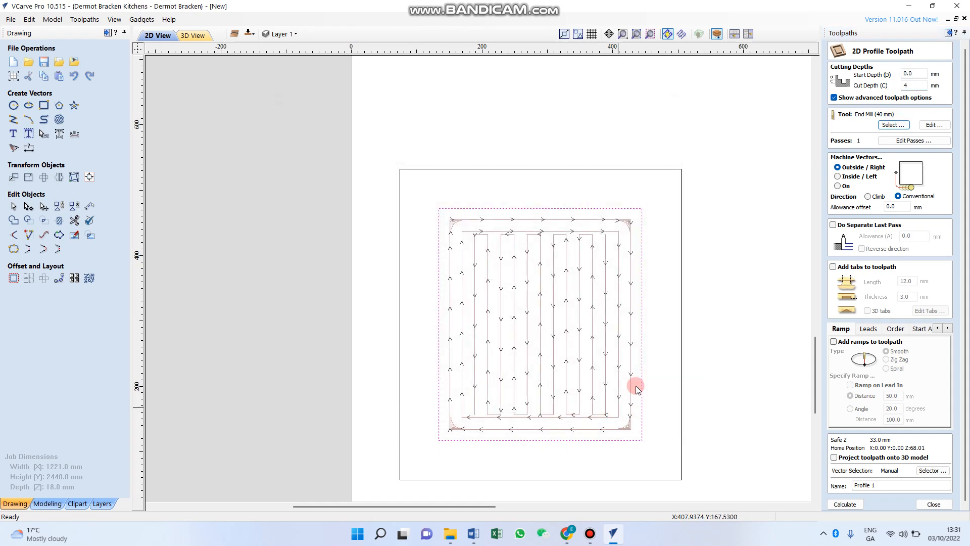
left_click(837, 168)
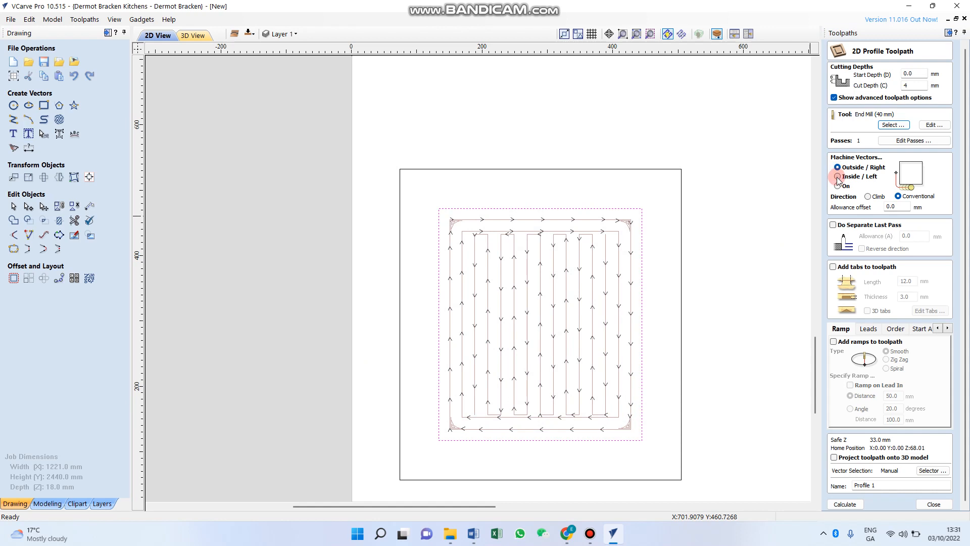
left_click(838, 177)
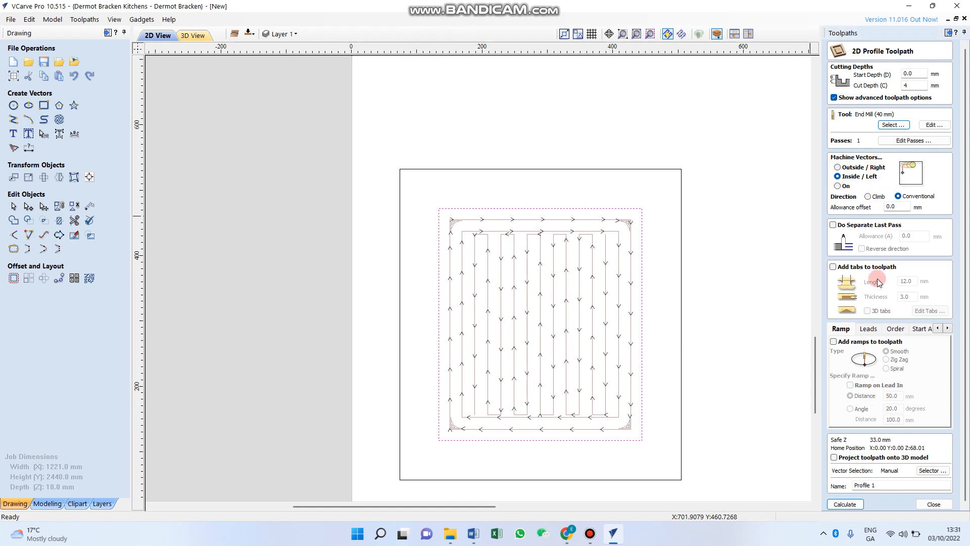
- Associate the profile toolpath with closed vectors on the 8mm Steped Shaker layer
left_click(930, 471)
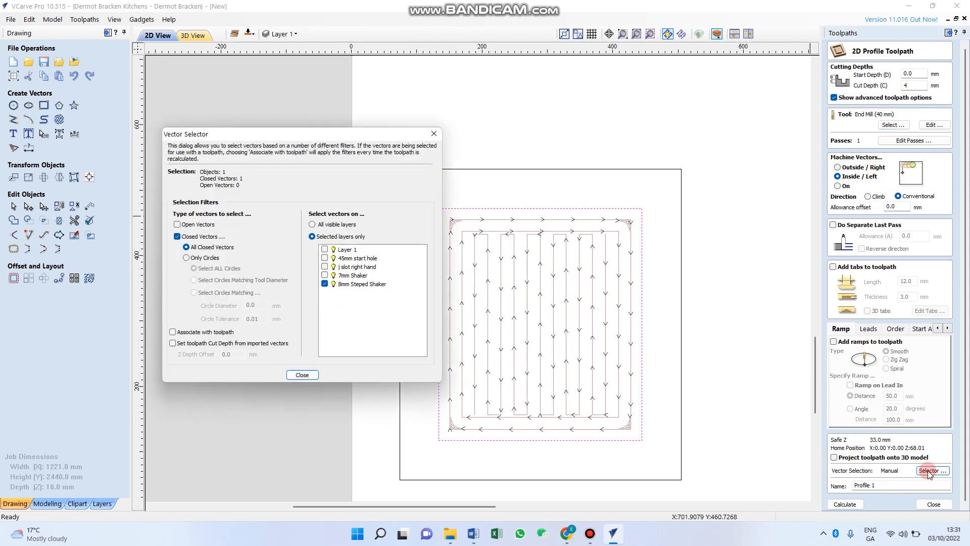
left_click(324, 284)
left_click(173, 332)
left_click(312, 376)
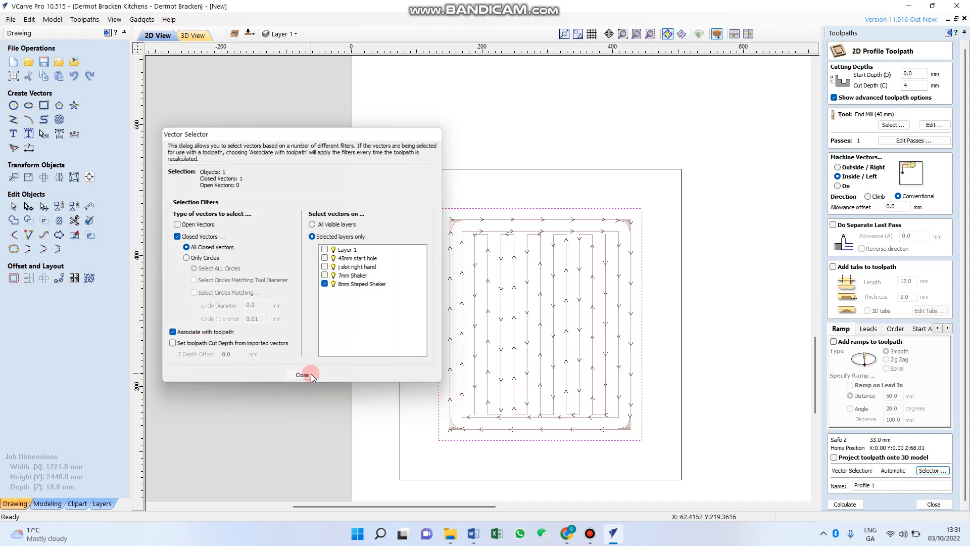
- Calculate the inside profile toolpath, check its path along the rectangle's edges, and close its settings
left_click(841, 504)
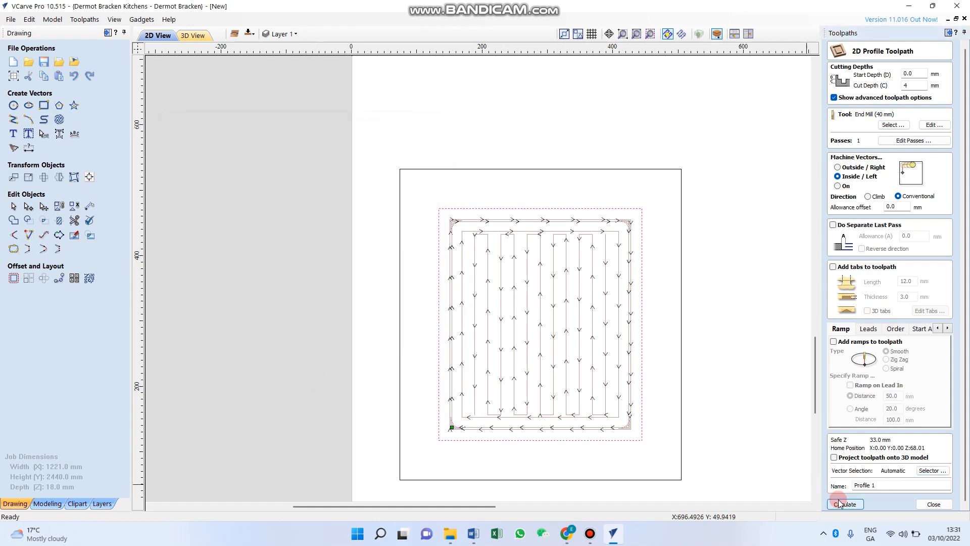
scroll(530, 217, "up", 4)
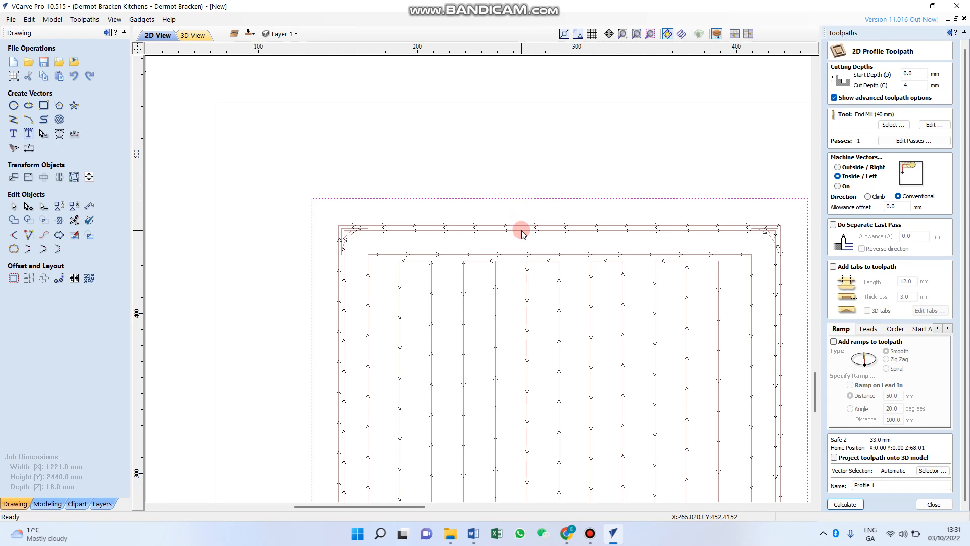
scroll(627, 218, "down", 3)
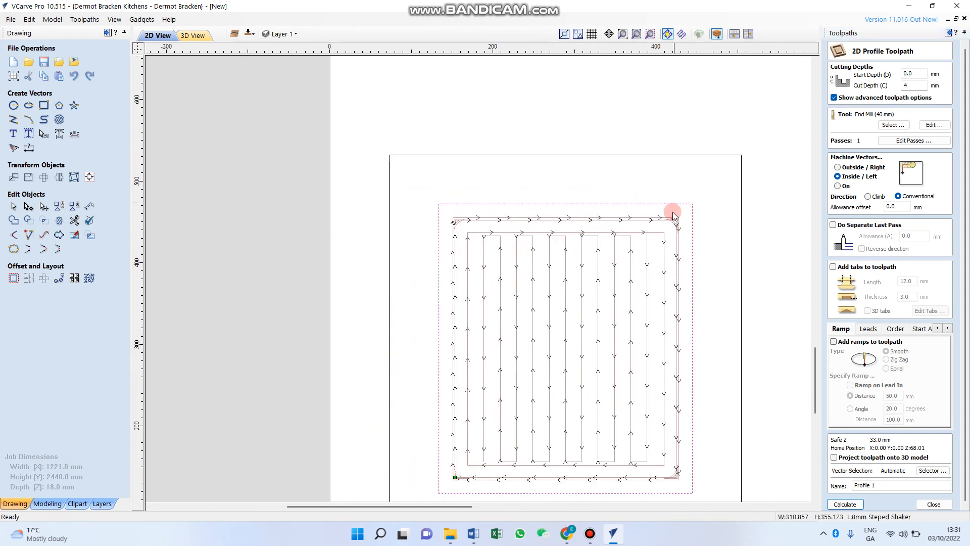
scroll(687, 237, "down", 2)
left_click(932, 504)
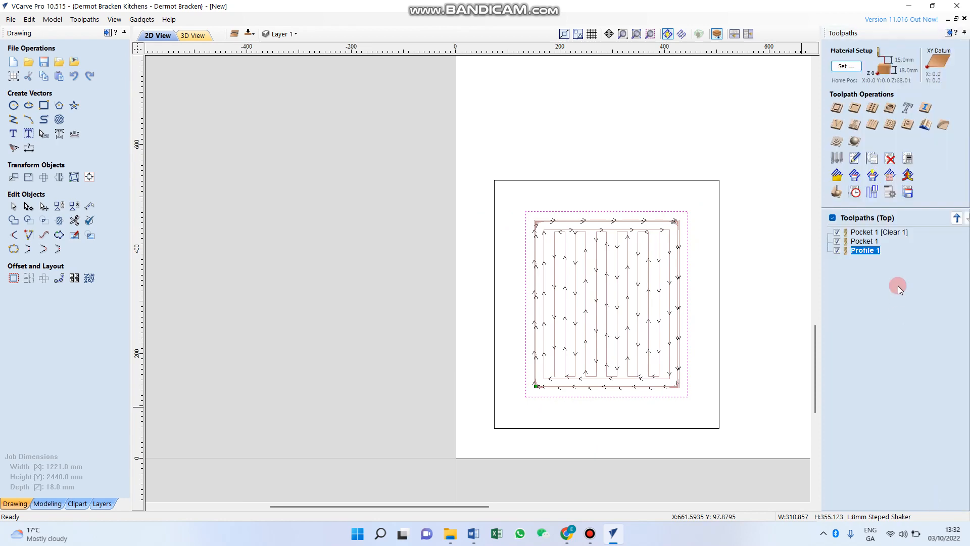
- Start another 2D profile toolpath and choose the 6 mm end mill from the tool database
left_click(845, 111)
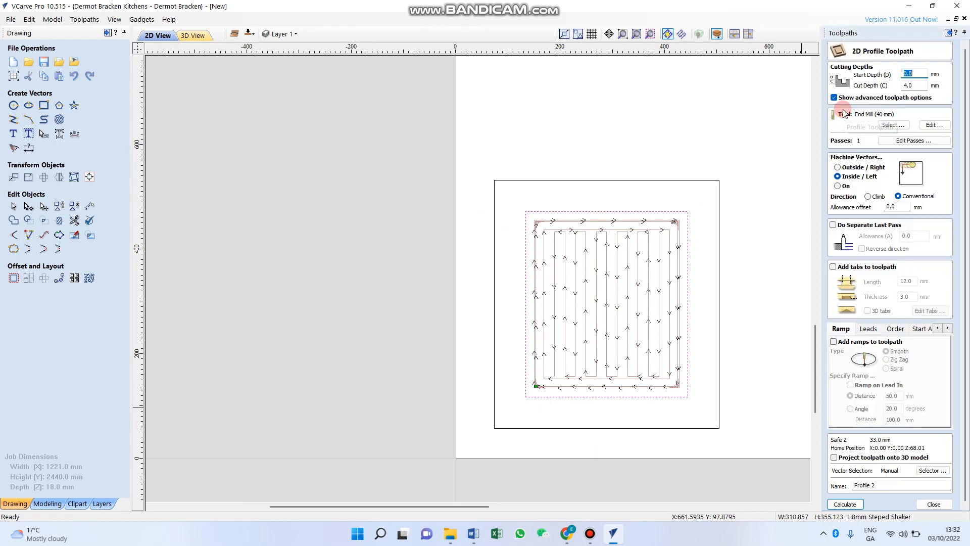
left_click(891, 125)
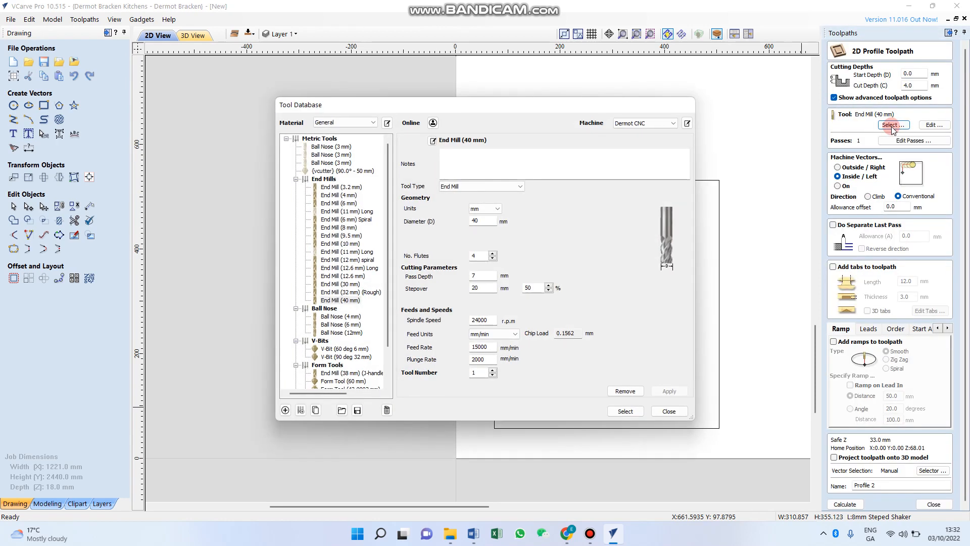
left_click(346, 204)
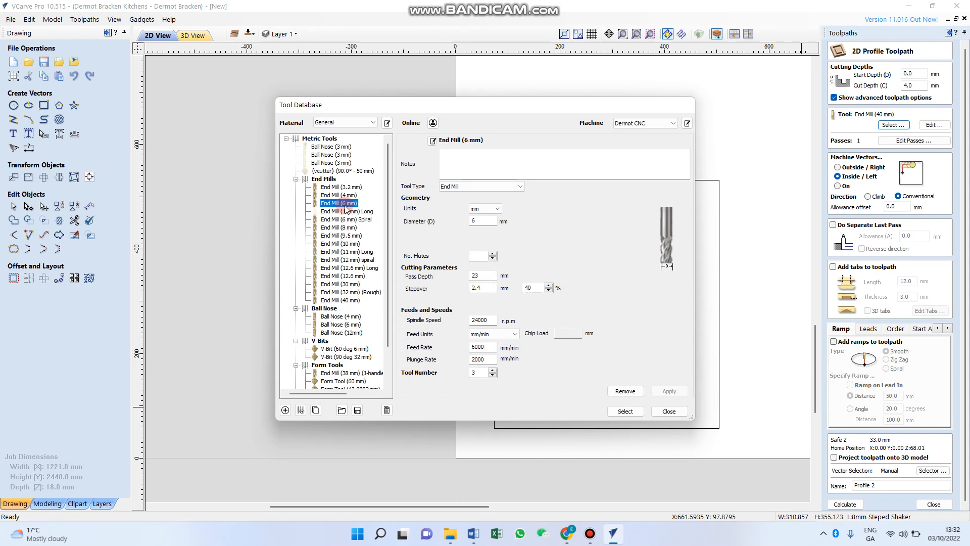
left_click(625, 412)
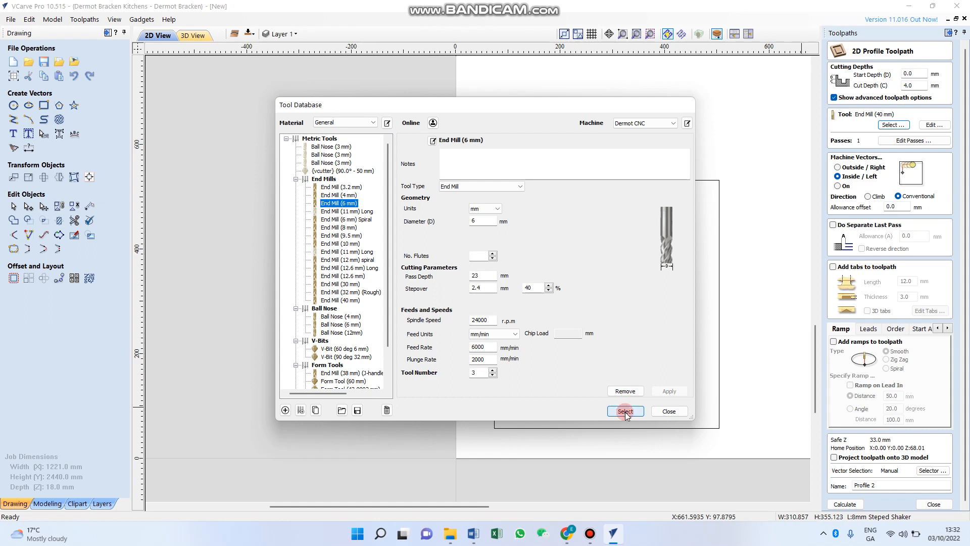
left_click(626, 412)
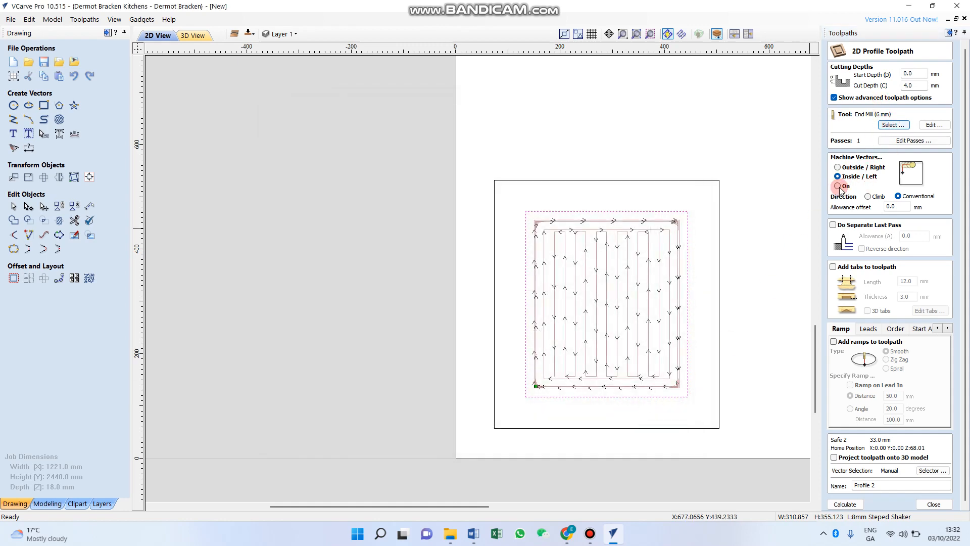
- Associate the 6 mm profile toolpath with all closed vectors on the 8mm Steped Shaker layer
left_click(933, 470)
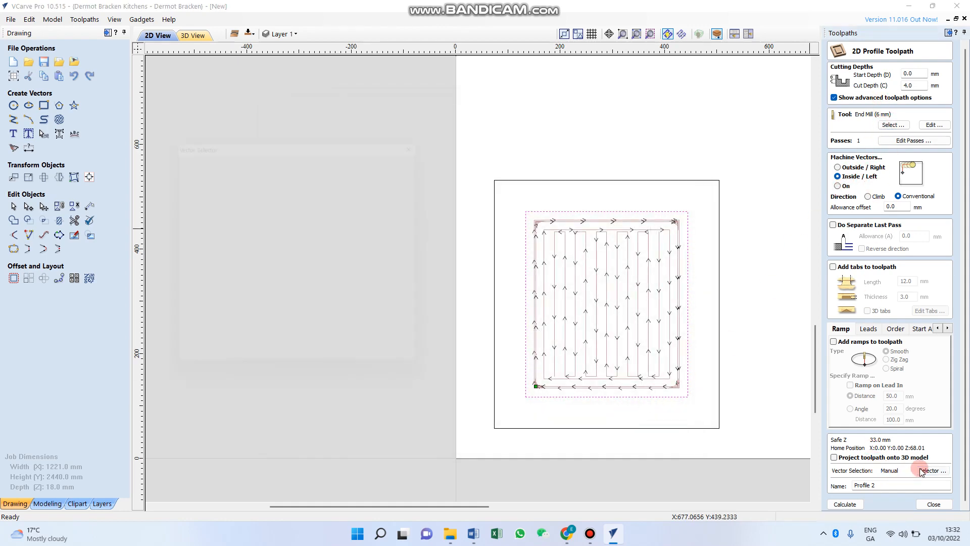
left_click(341, 292)
left_click(177, 236)
left_click(343, 286)
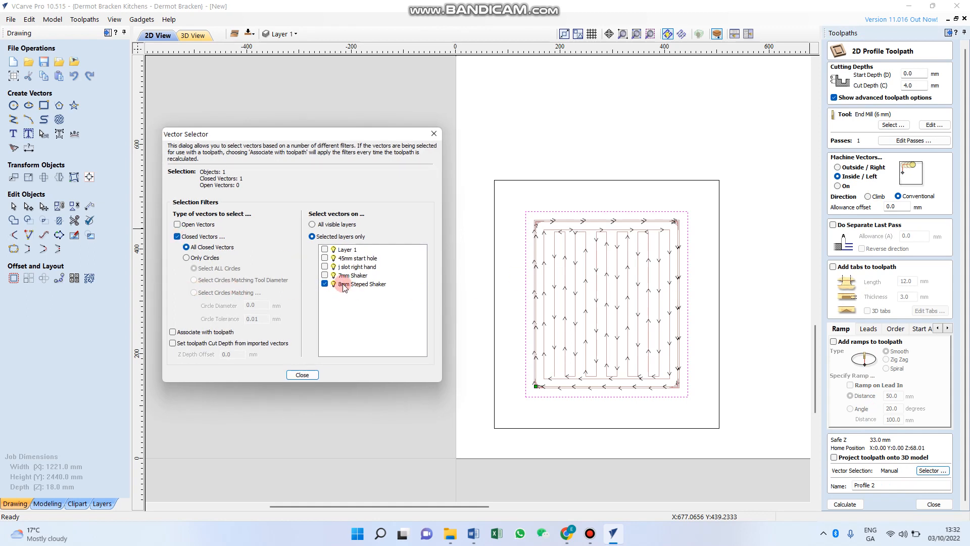
left_click(177, 332)
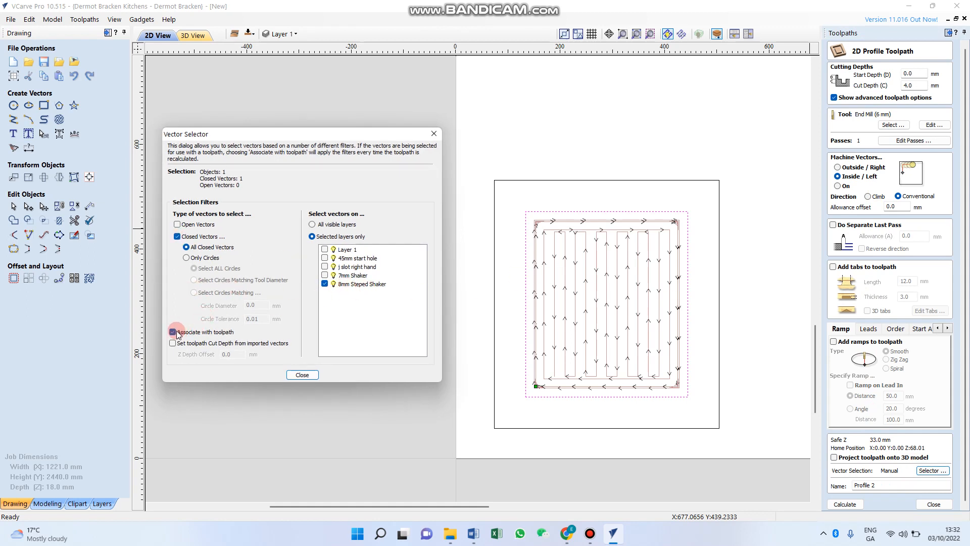
left_click(302, 375)
left_click(659, 415)
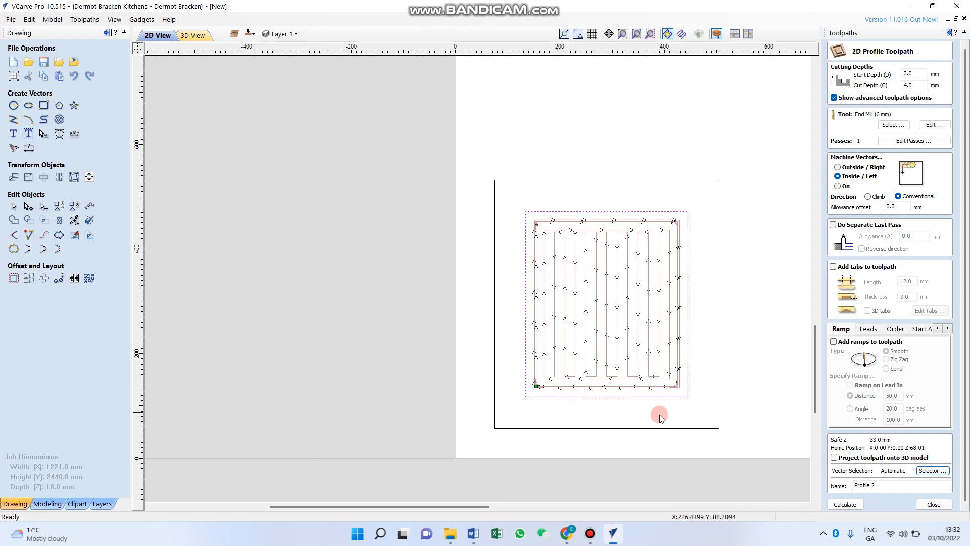
- Calculate the 6 mm inside profile toolpath, check its path around the inner rectangle, and close its settings
left_click(845, 504)
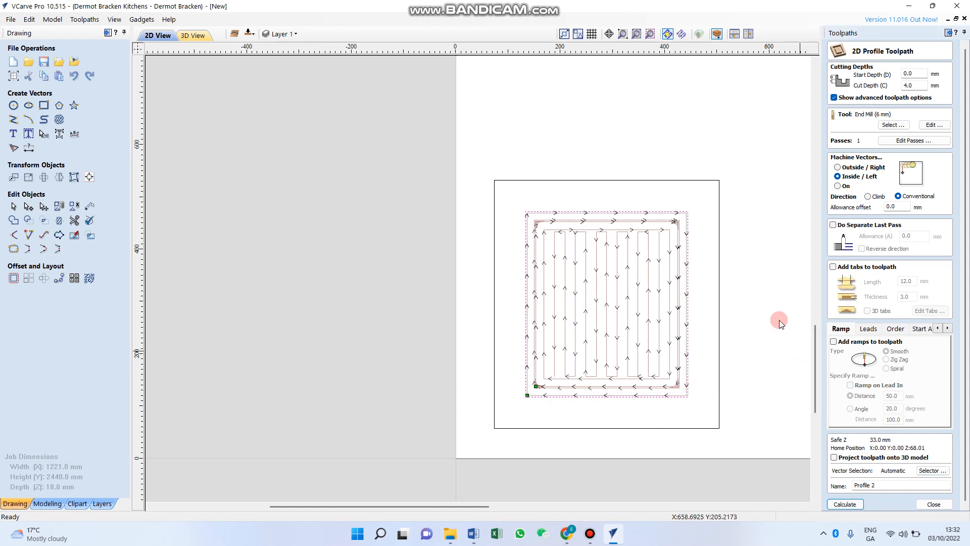
scroll(693, 225, "up", 2)
scroll(652, 197, "down", 3)
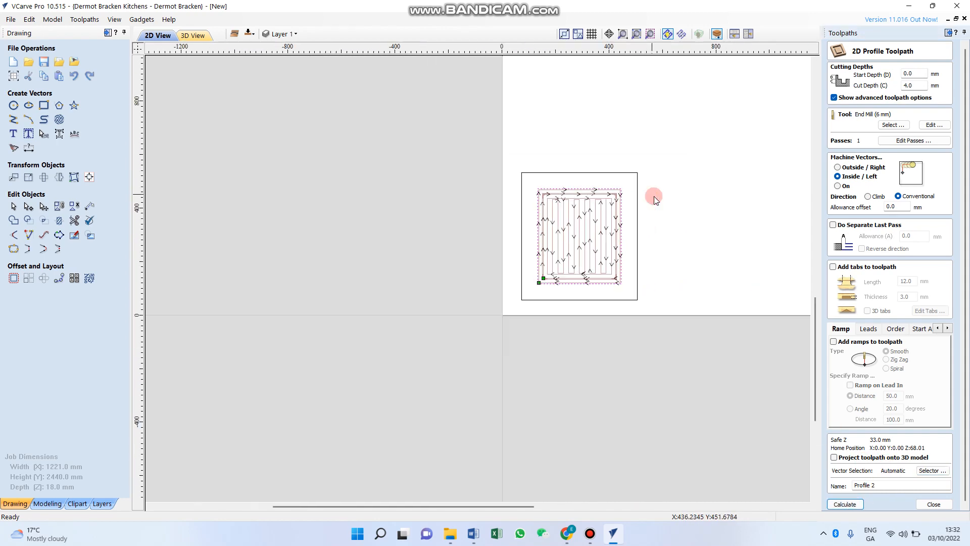
left_click(931, 503)
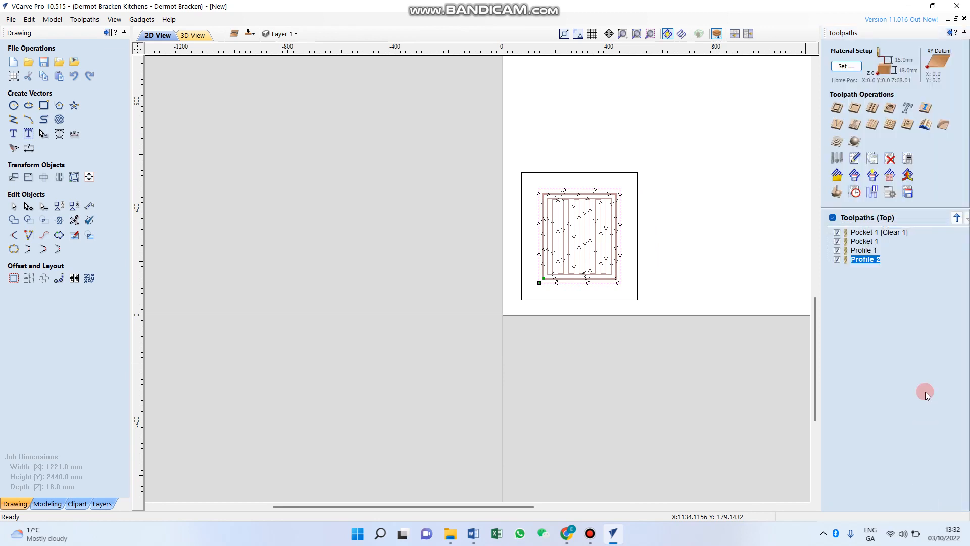
- Rename the pocket toolpath as "8mm Stepped shaker 1", recalculate it, and close its settings
double_click(863, 233)
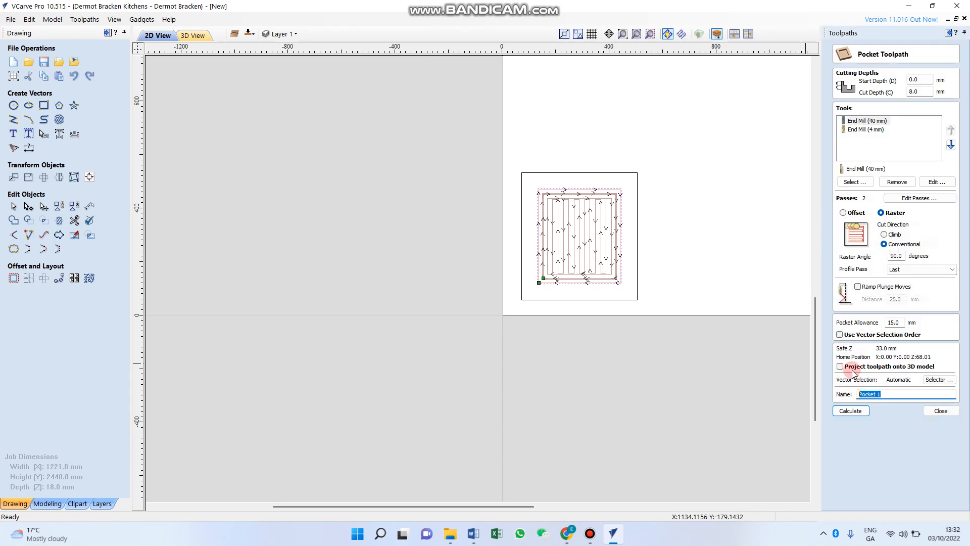
type("8mm Stepped shaker")
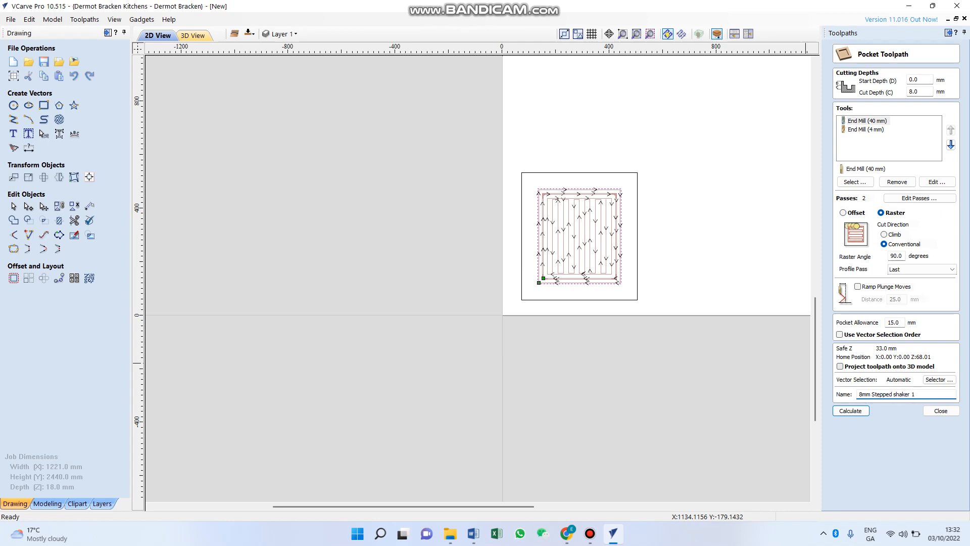
left_click(845, 412)
left_click(934, 412)
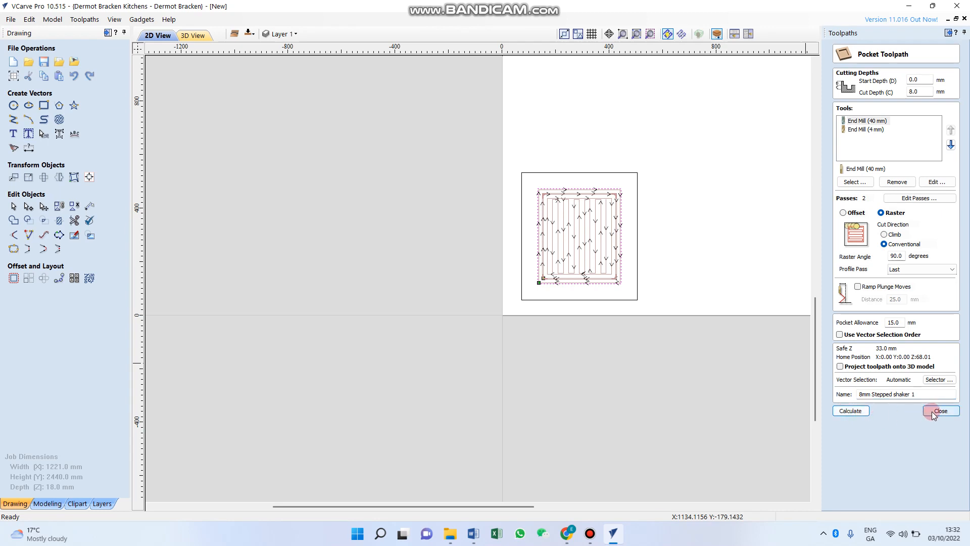
- Rename the Profile 1 toolpath as "8mm stepped shaker 2"
left_click(869, 244)
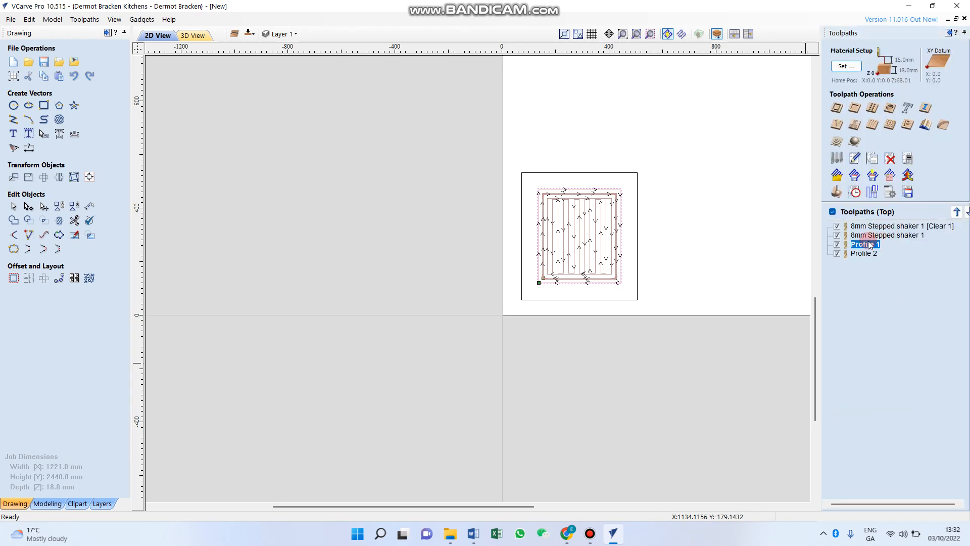
right_click(871, 247)
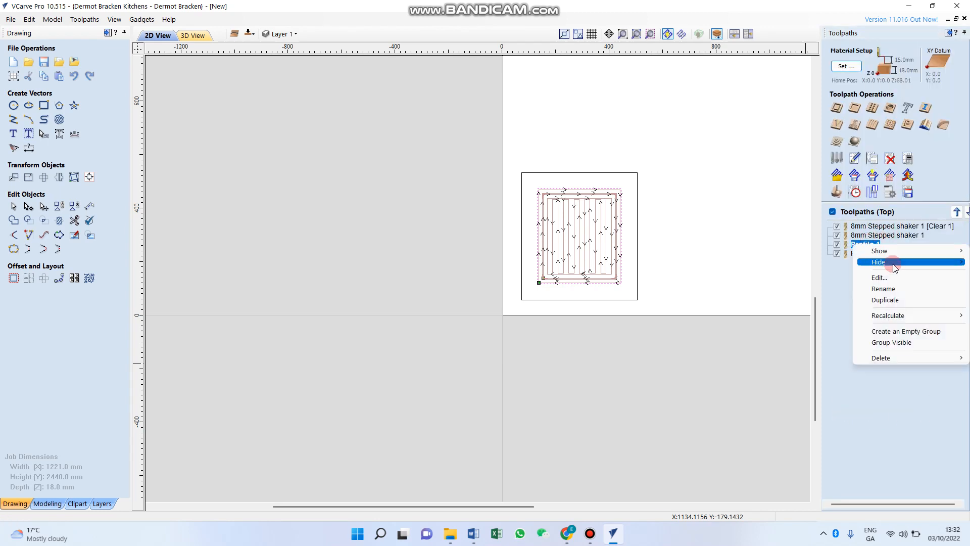
left_click(878, 293)
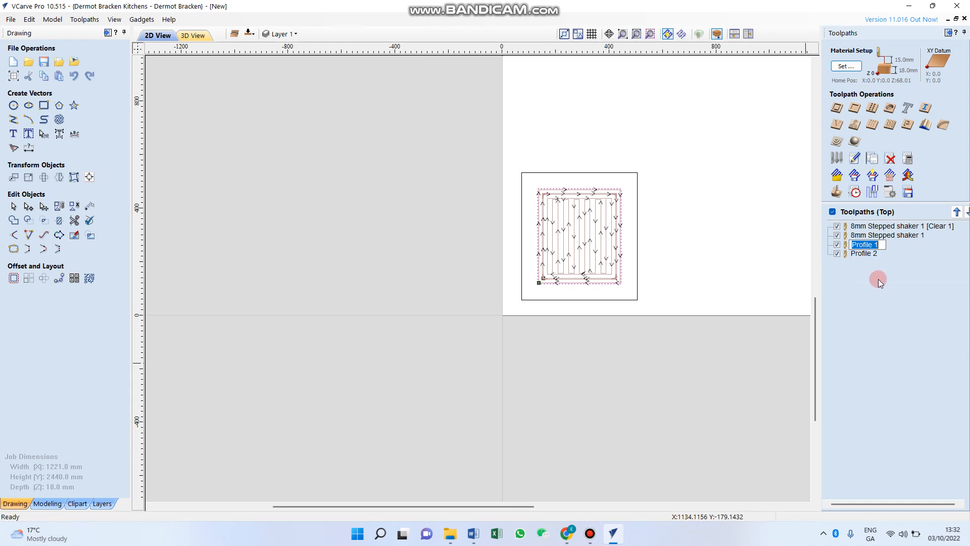
type("8mm stepped sheke")
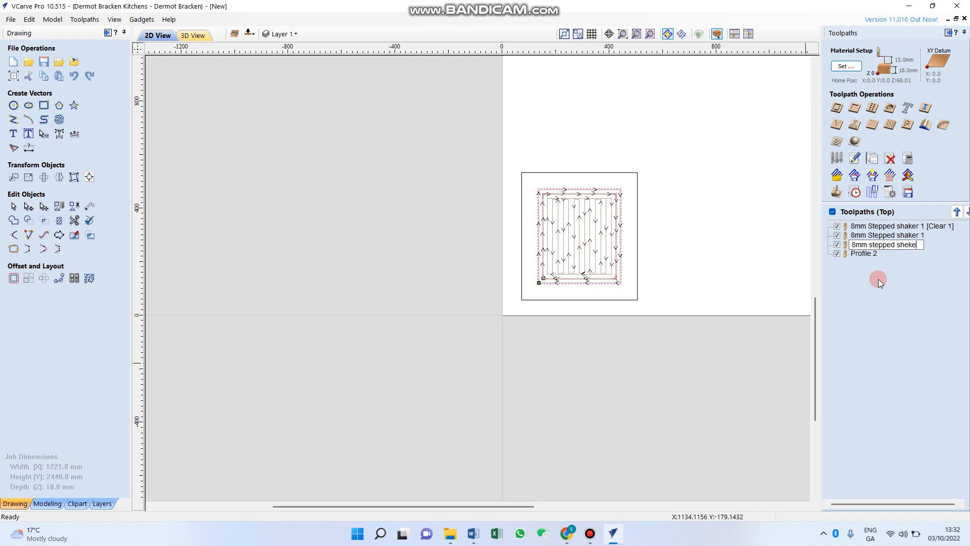
type("r 2")
key("Return")
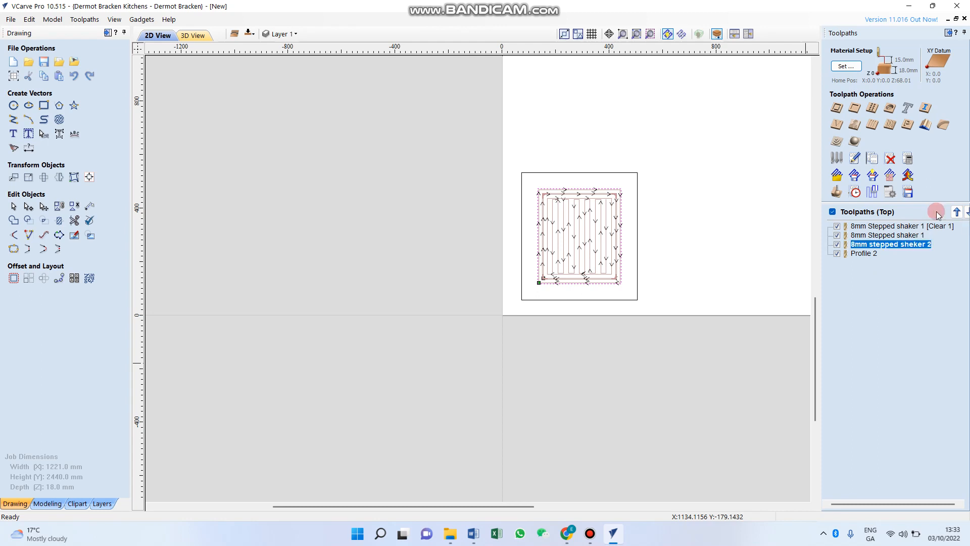
right_click(909, 245)
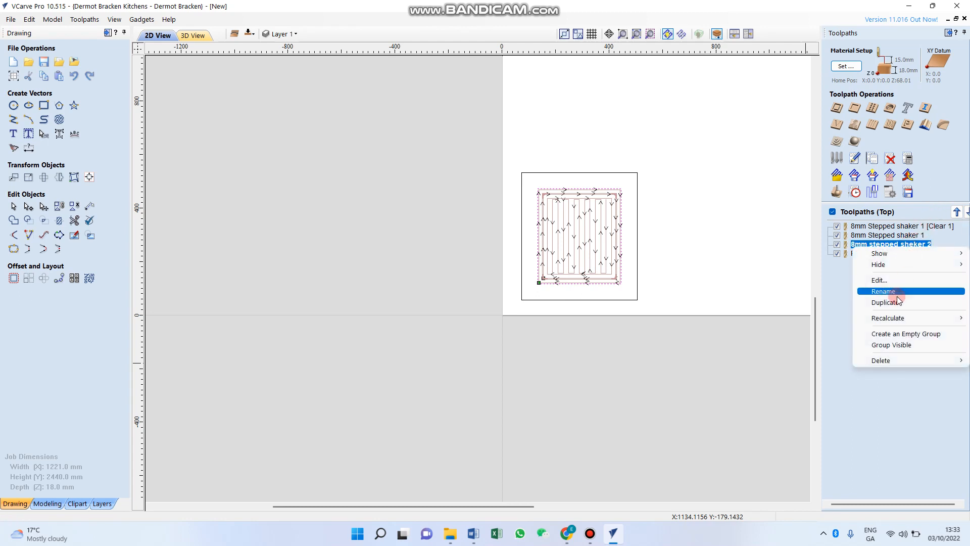
left_click(897, 293)
left_click(909, 245)
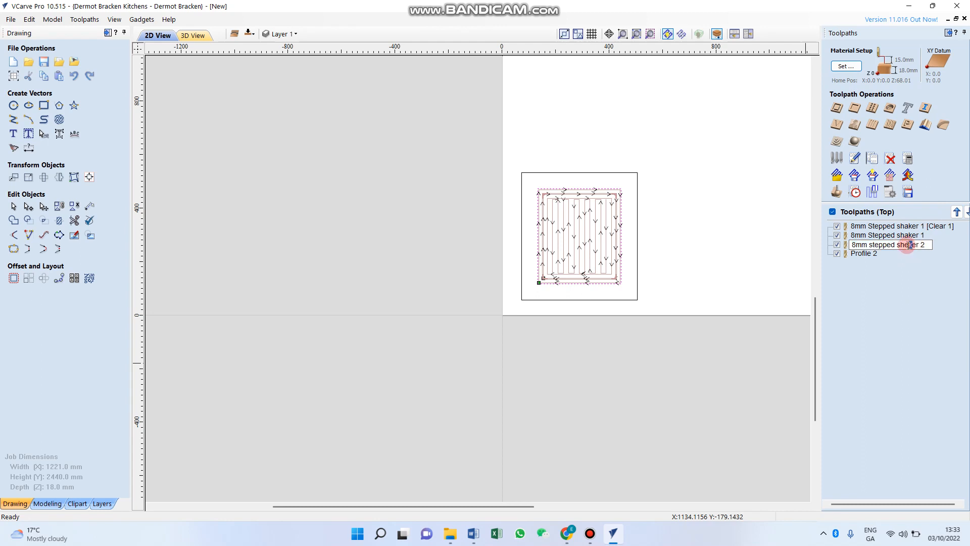
key("Return")
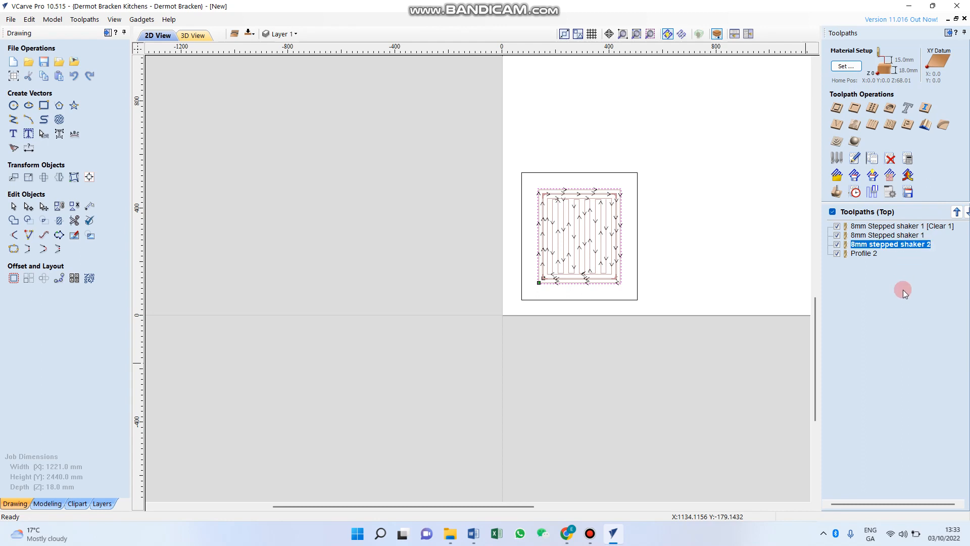
- Rename the Profile 2 toolpath as "8mm stepped shaker 3"
right_click(878, 254)
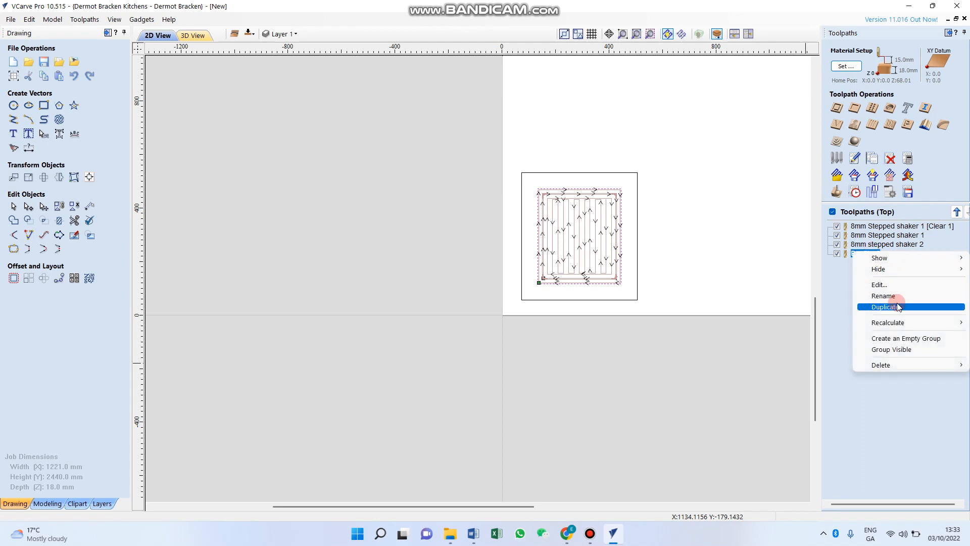
left_click(892, 296)
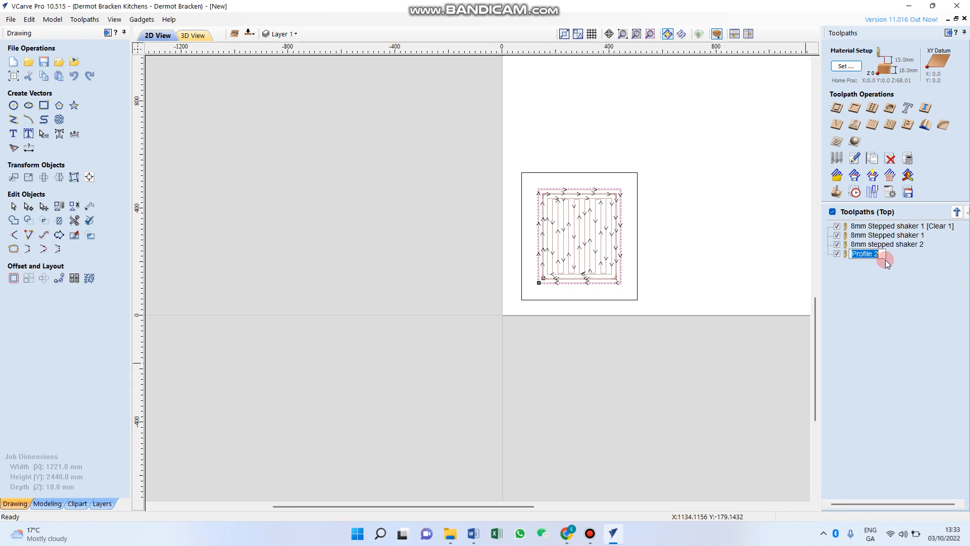
type("8mm stepped shaker 3")
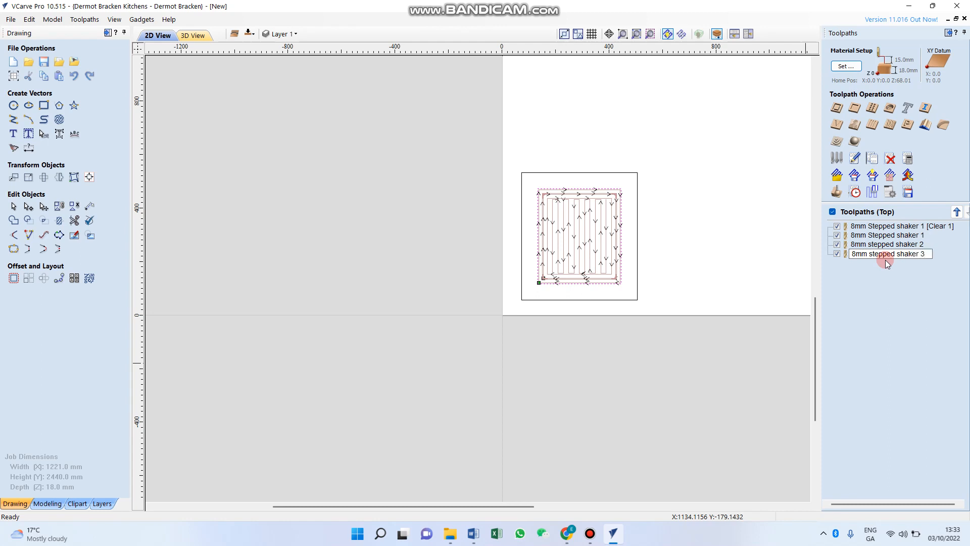
key("Return")
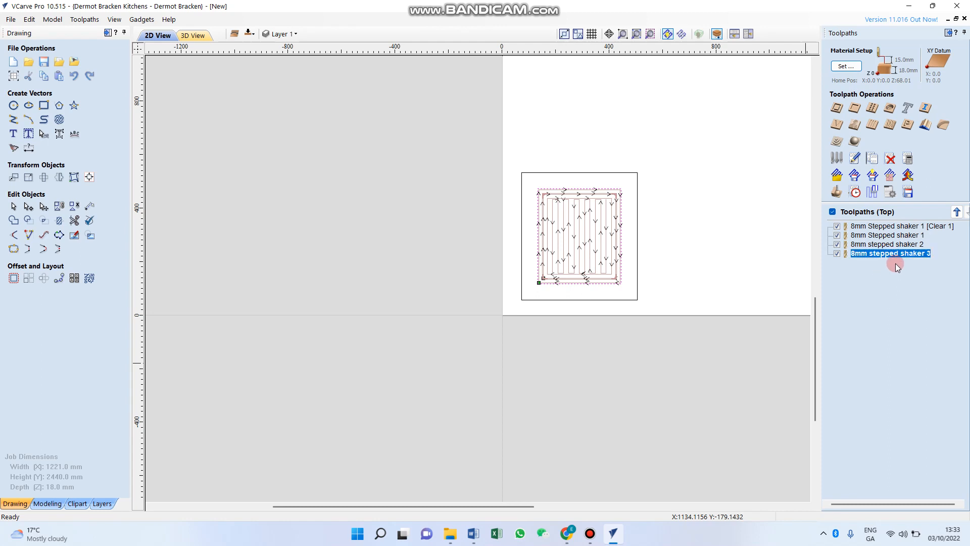
left_click(592, 535)
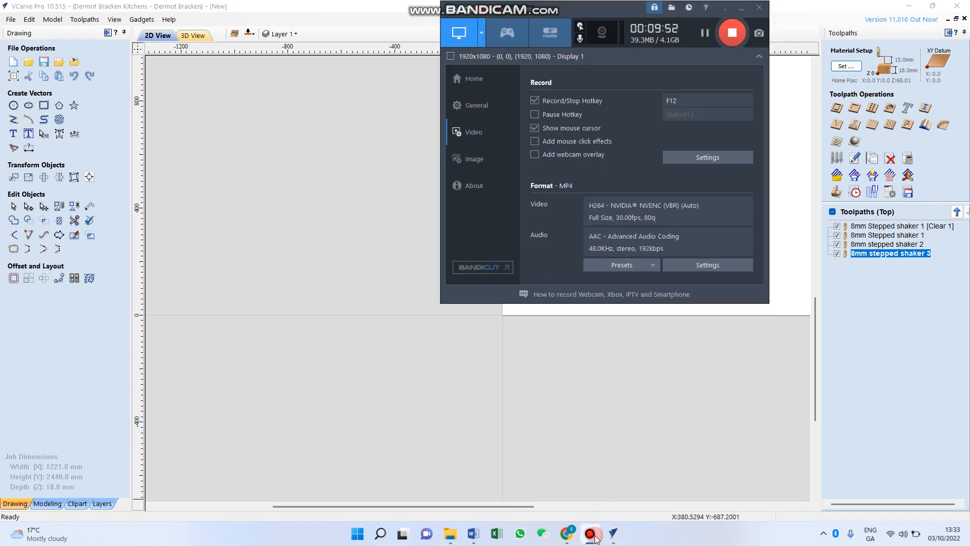
left_click(596, 538)
left_click(596, 537)
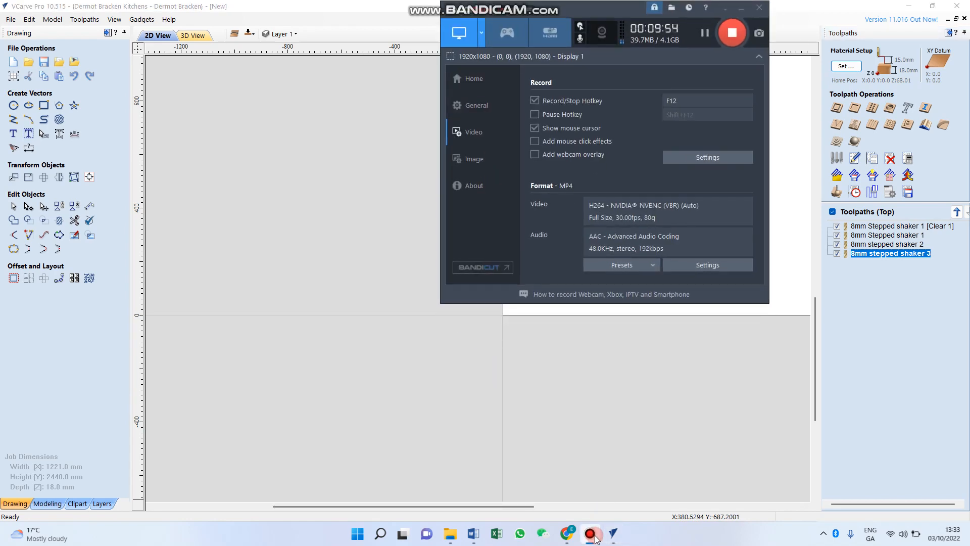